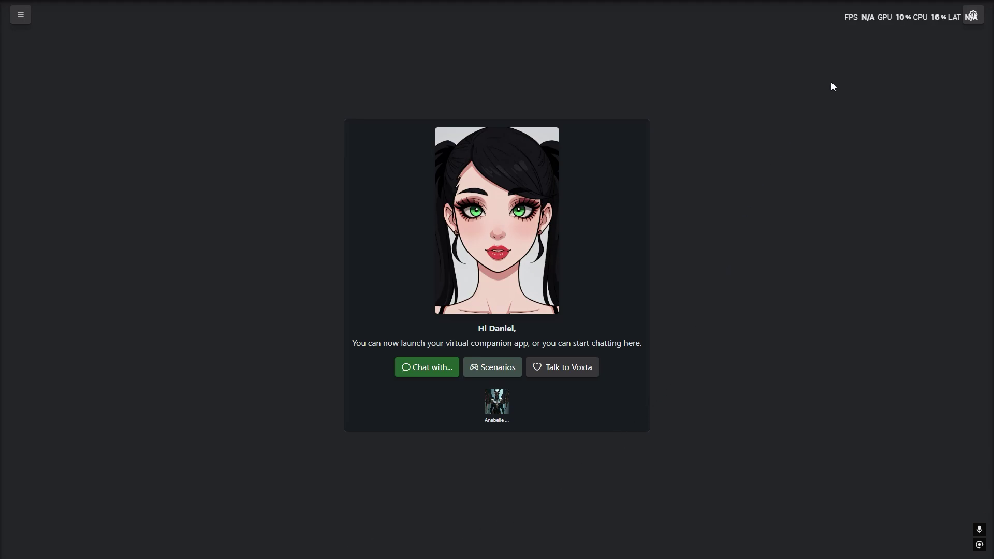
# Step: Show the services status panel and bring up the F5-TTS voice module configuration
pyautogui.click(974, 16)
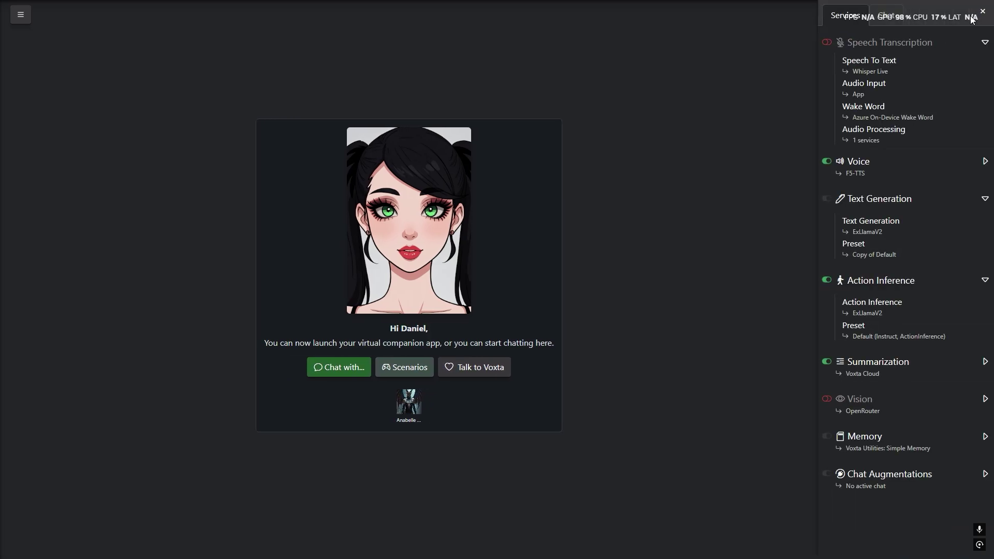
pyautogui.click(21, 14)
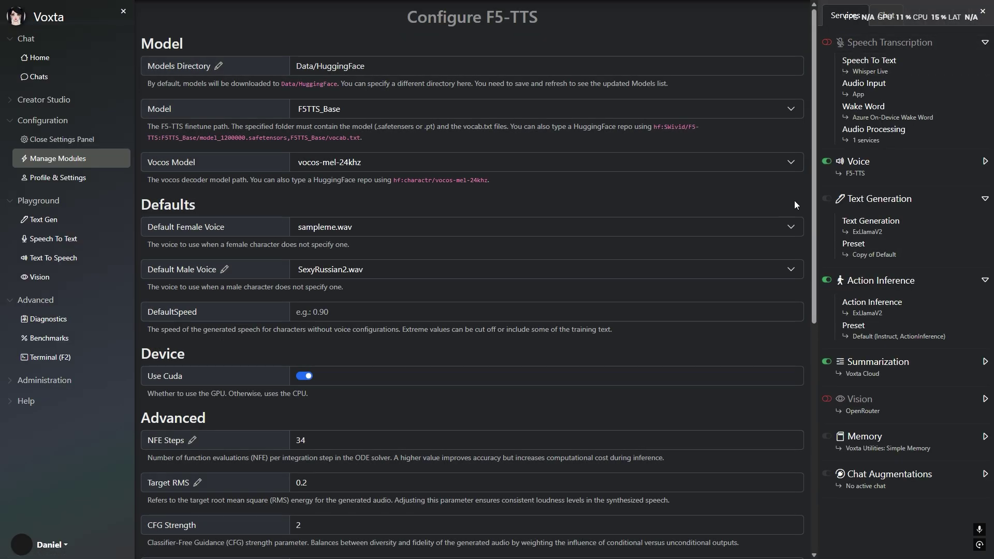
# Step: Scroll through the F5-TTS settings, then go back to the Services list
pyautogui.moveTo(813, 170)
pyautogui.mouseDown()
pyautogui.moveTo(819, 315)
pyautogui.moveTo(837, 396)
pyautogui.moveTo(829, 165)
pyautogui.mouseUp()
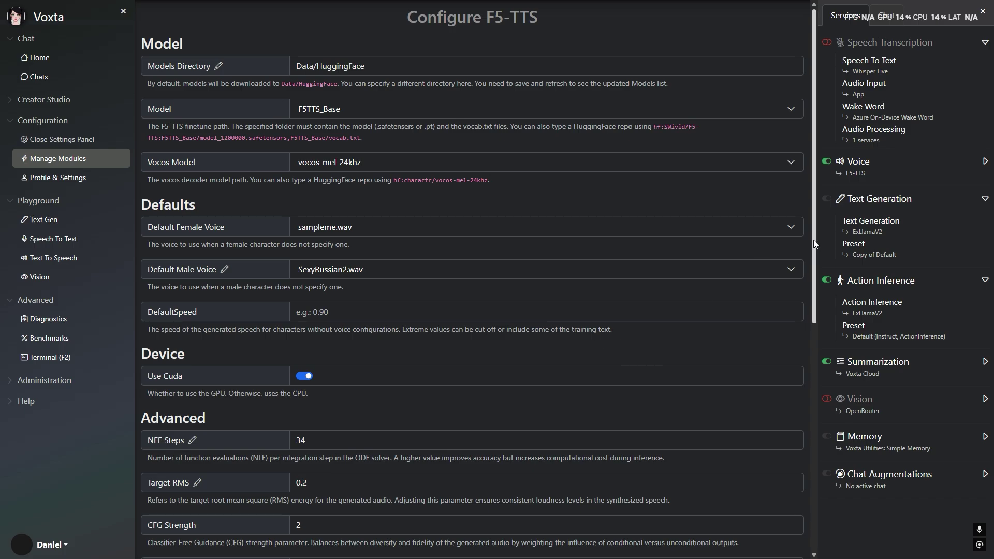
pyautogui.hotkey('alt', 'Left')
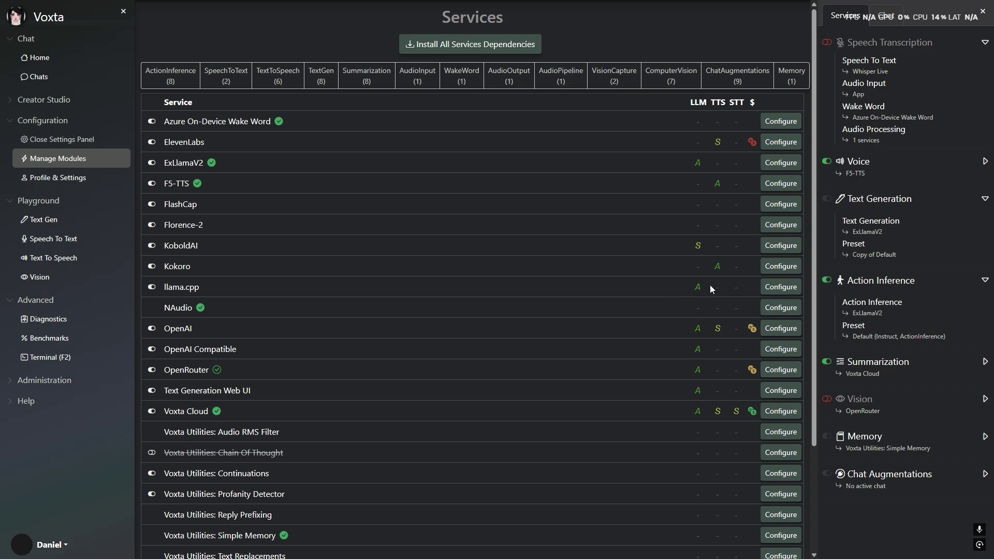
pyautogui.click(789, 267)
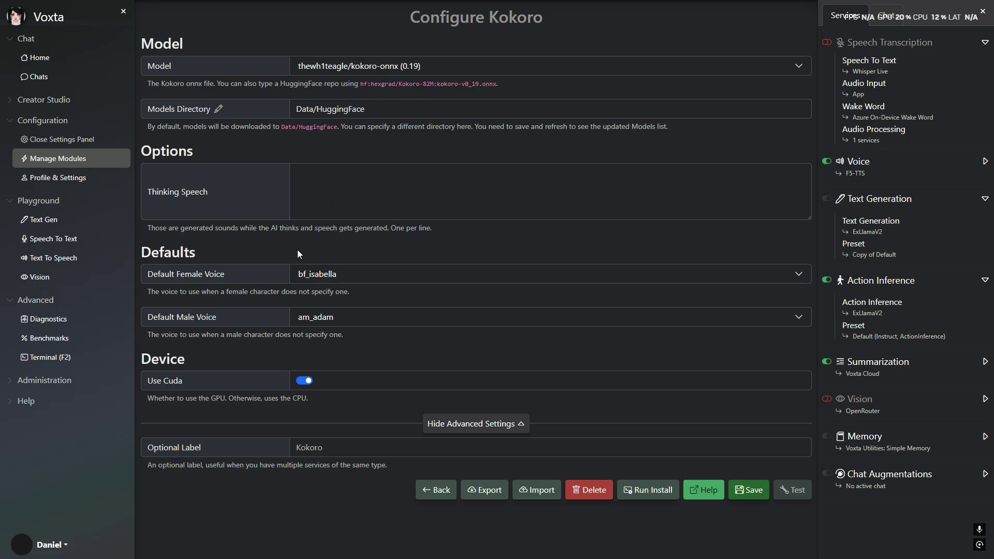
pyautogui.click(525, 275)
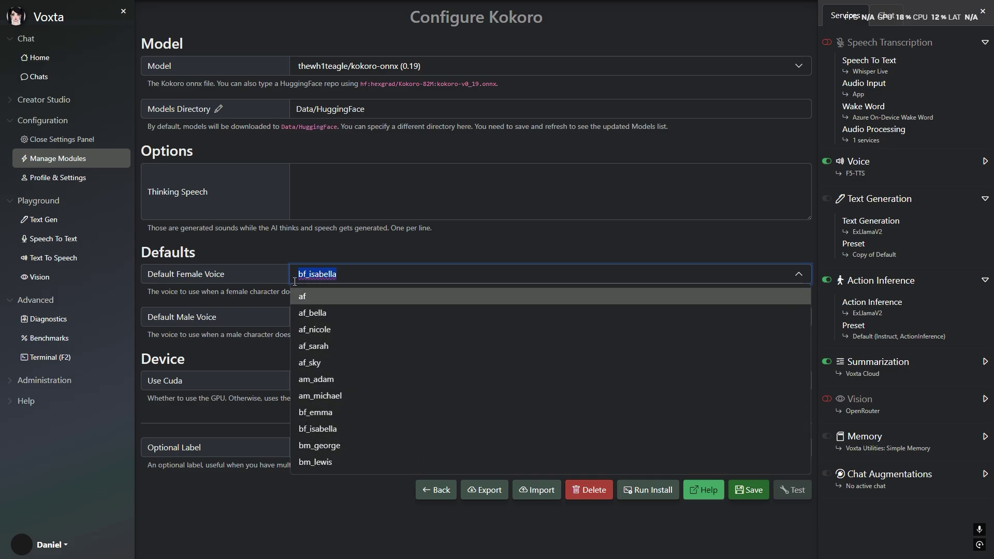
pyautogui.click(294, 246)
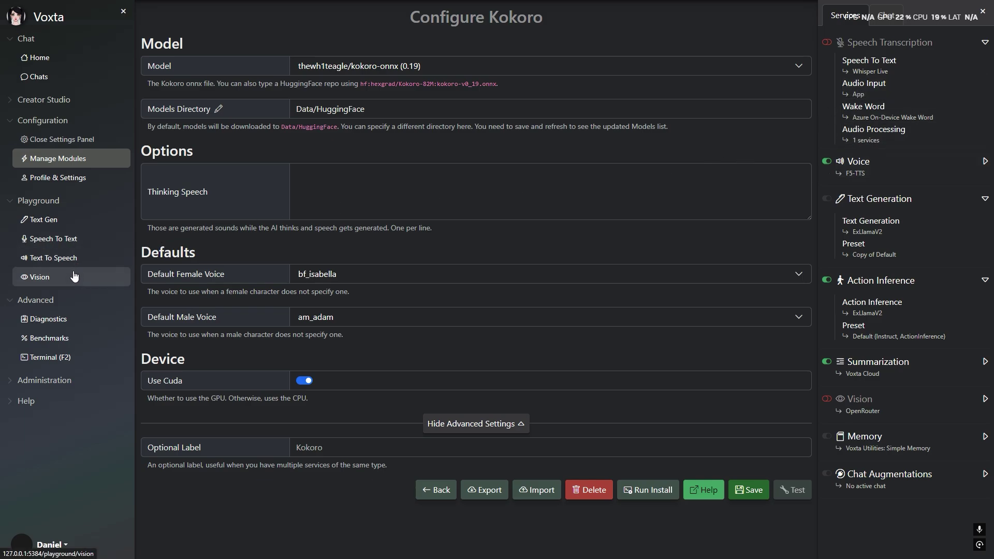
pyautogui.hotkey('alt', 'Left')
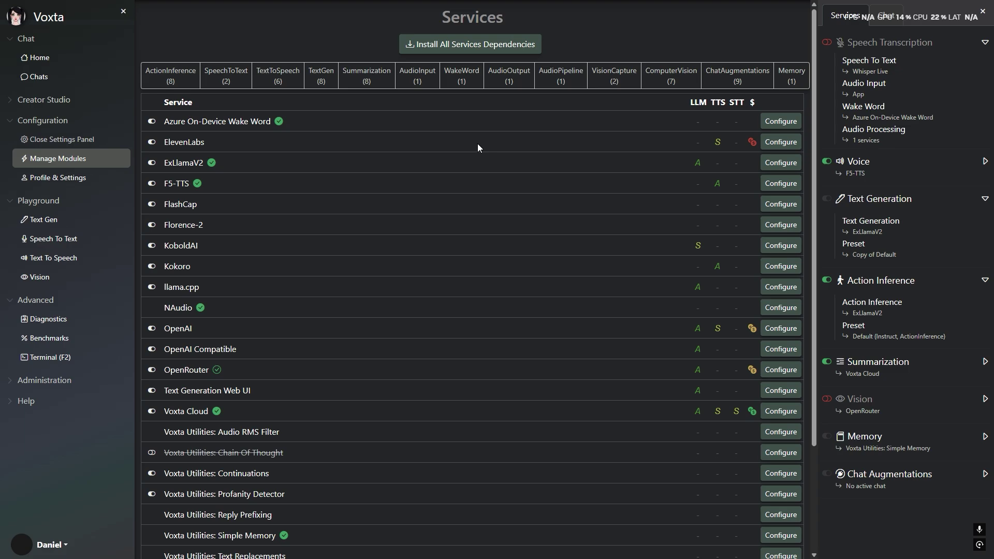
# Step: Open the Azure On-Device Wake Word settings and inspect the advanced cancel regex
pyautogui.click(773, 123)
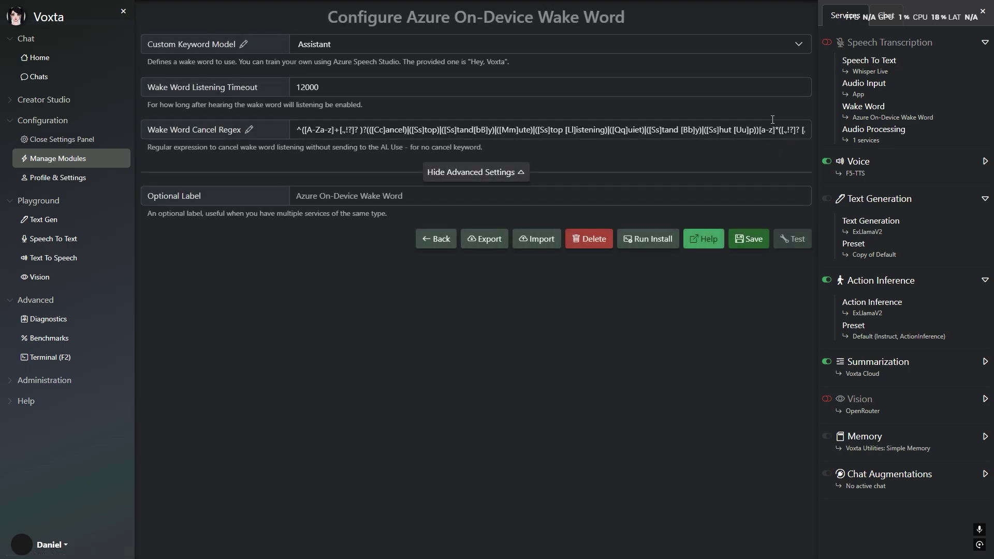
pyautogui.click(492, 171)
pyautogui.click(487, 87)
pyautogui.moveTo(298, 129); pyautogui.dragTo(808, 136)
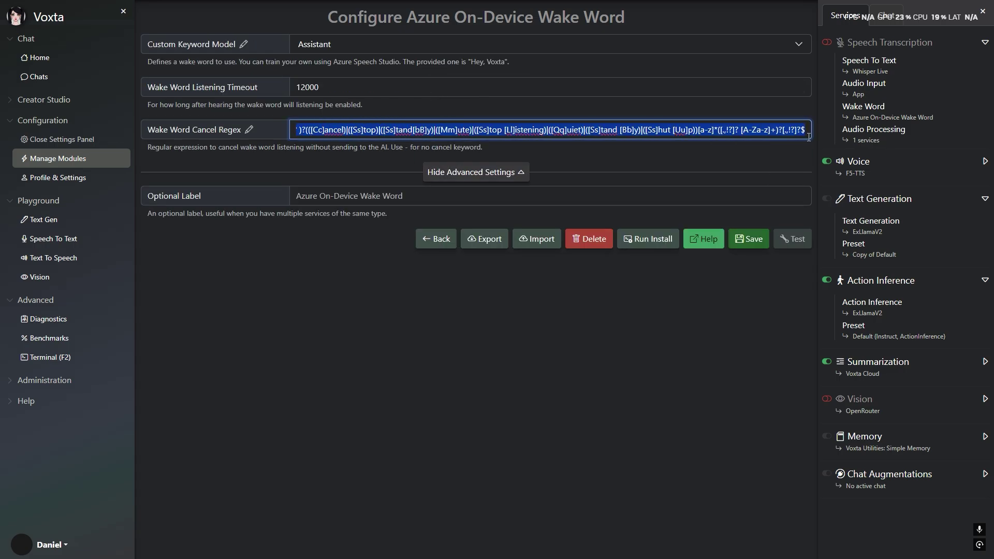
pyautogui.click(664, 156)
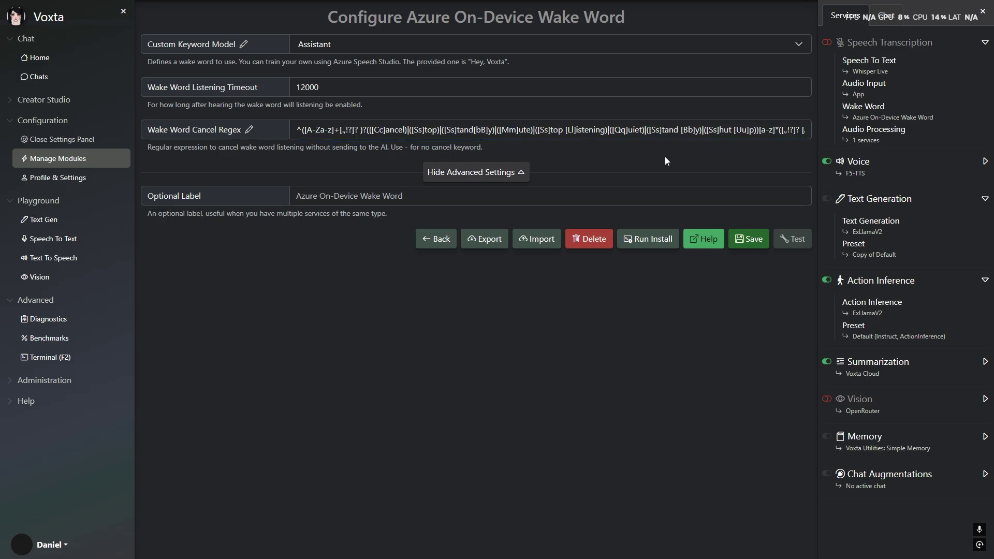
# Step: Keep Assistant as the wake word model and return to the Services list
pyautogui.click(560, 45)
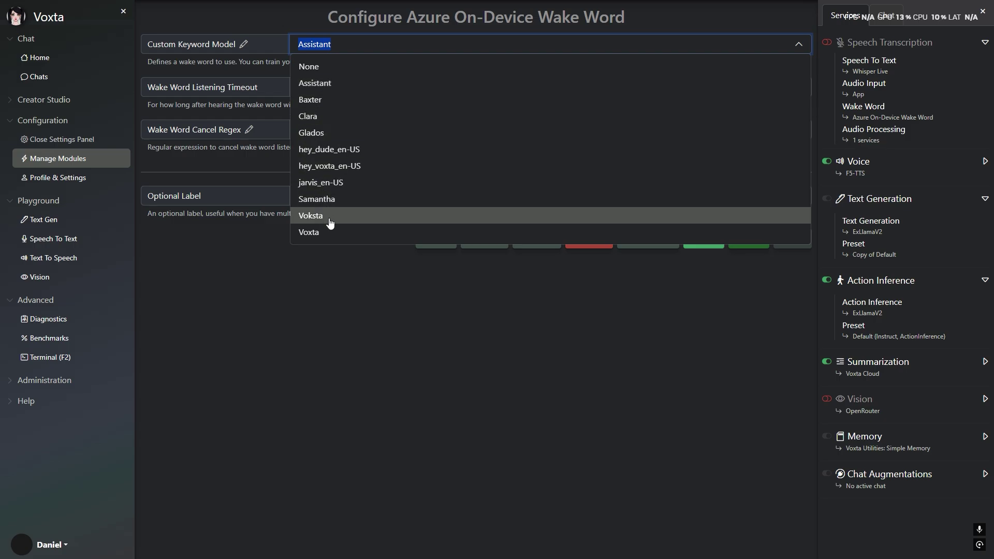
pyautogui.click(338, 280)
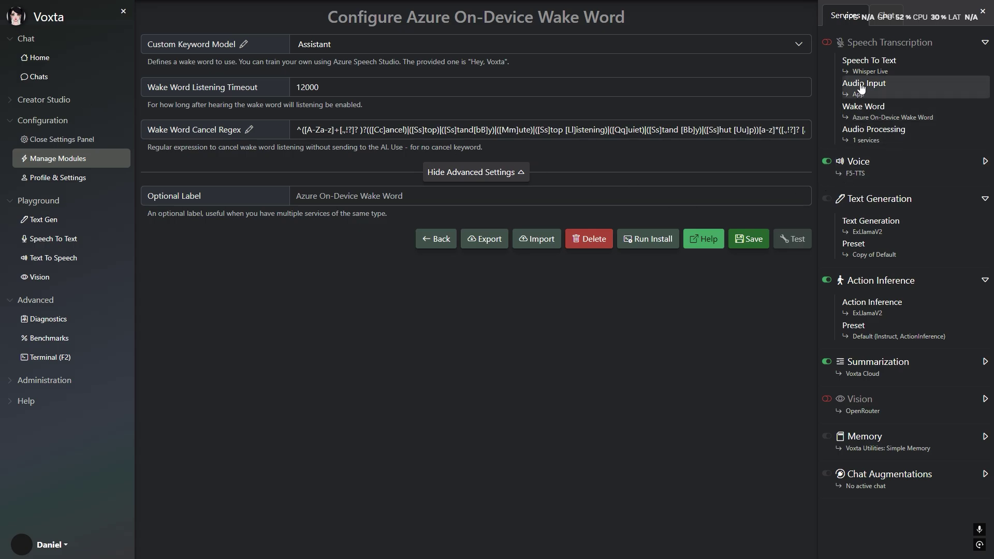
pyautogui.click(868, 145)
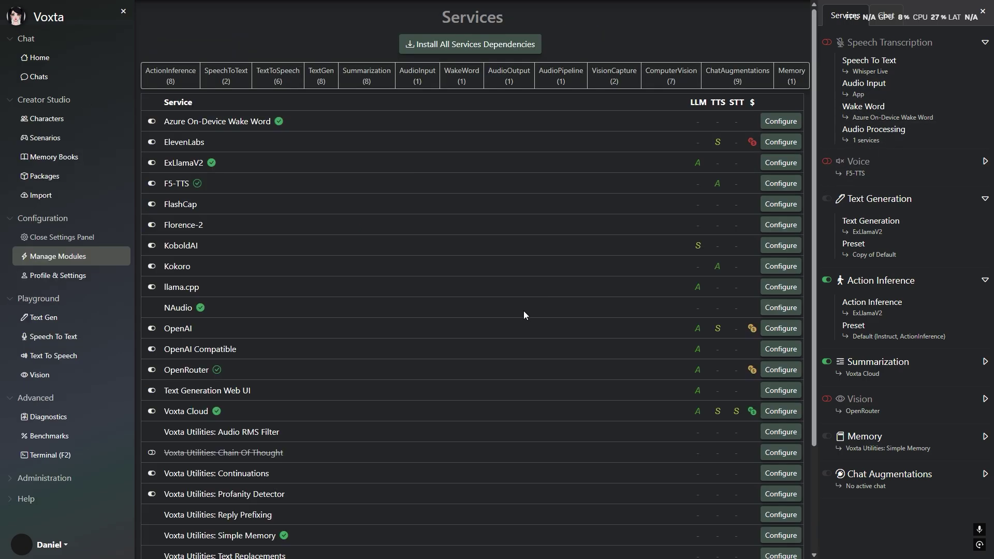
# Step: Review the Voxta Utilities: Continuations settings unchanged, then go to the Characters gallery
pyautogui.scroll(-3, 522, 313)
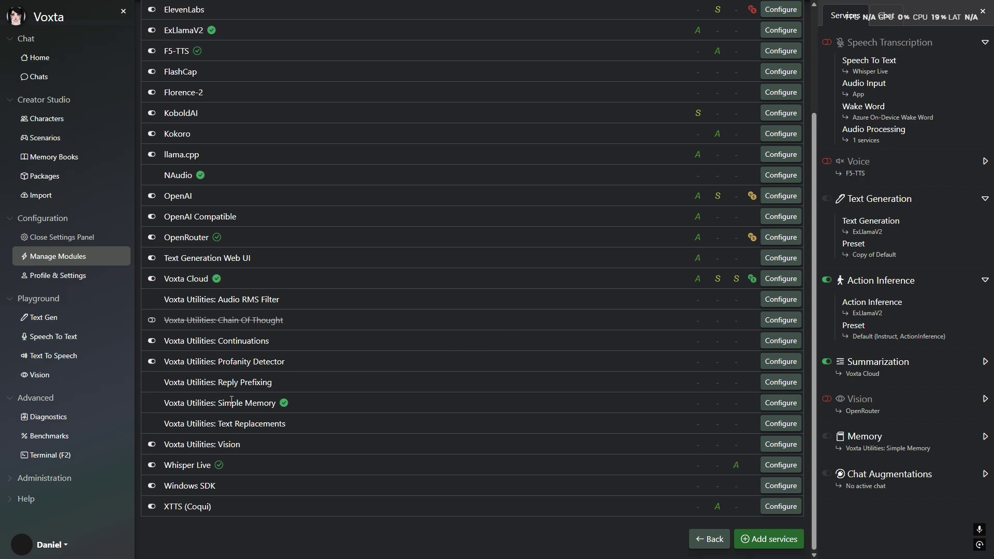
pyautogui.click(787, 340)
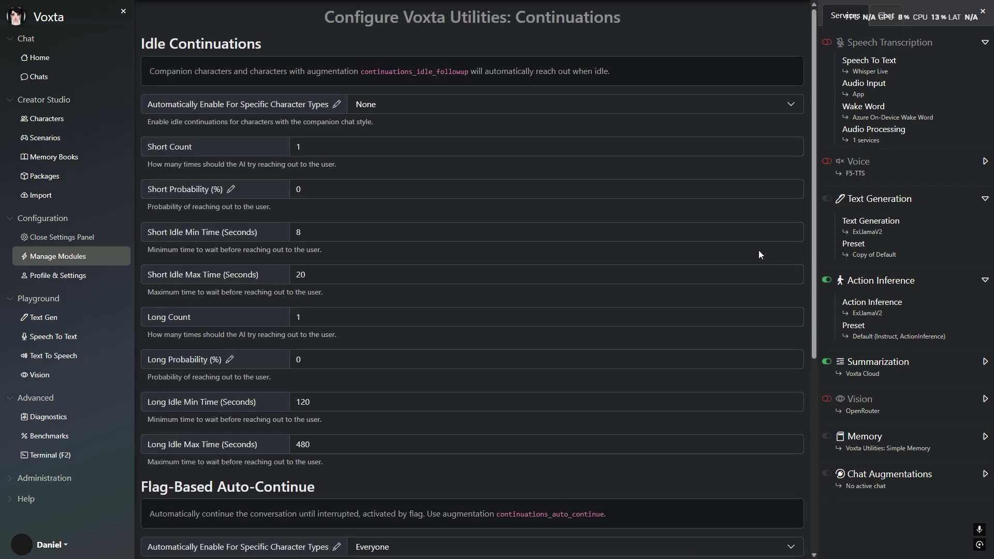
pyautogui.moveTo(814, 120); pyautogui.dragTo(797, 330)
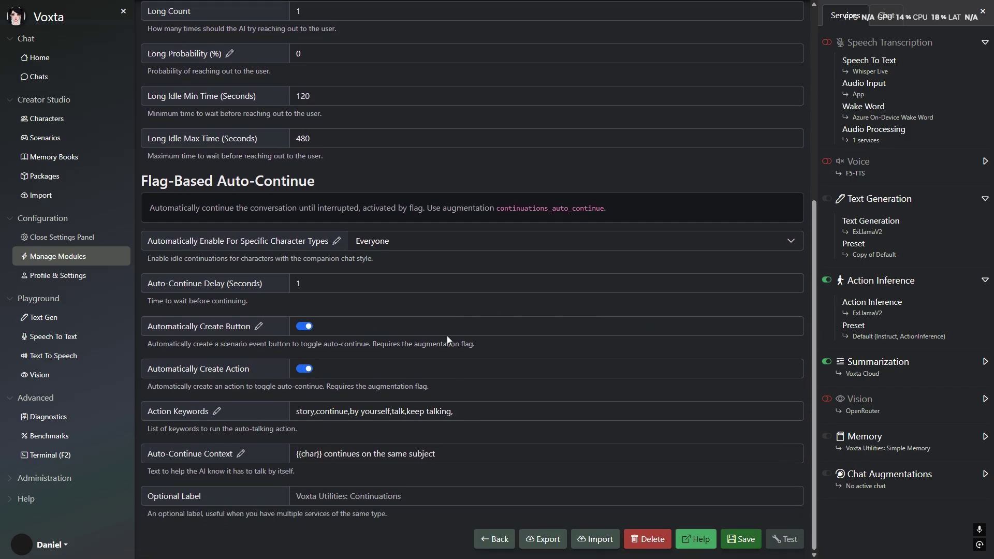
pyautogui.click(70, 121)
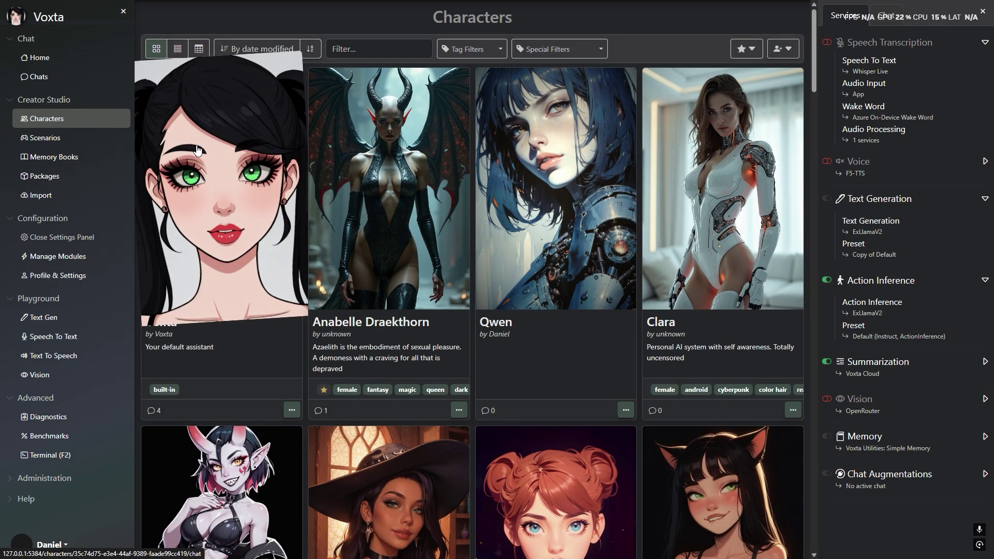
# Step: Quick-chat with the Voxta character, asking 'tell me a story about a sad carrot'
pyautogui.click(212, 151)
pyautogui.click(502, 16)
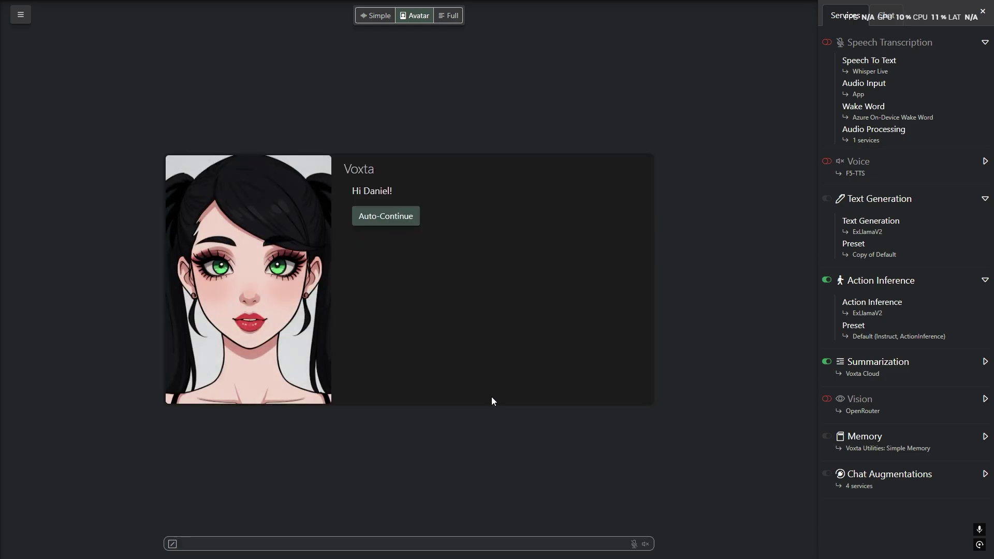
pyautogui.write('tell')
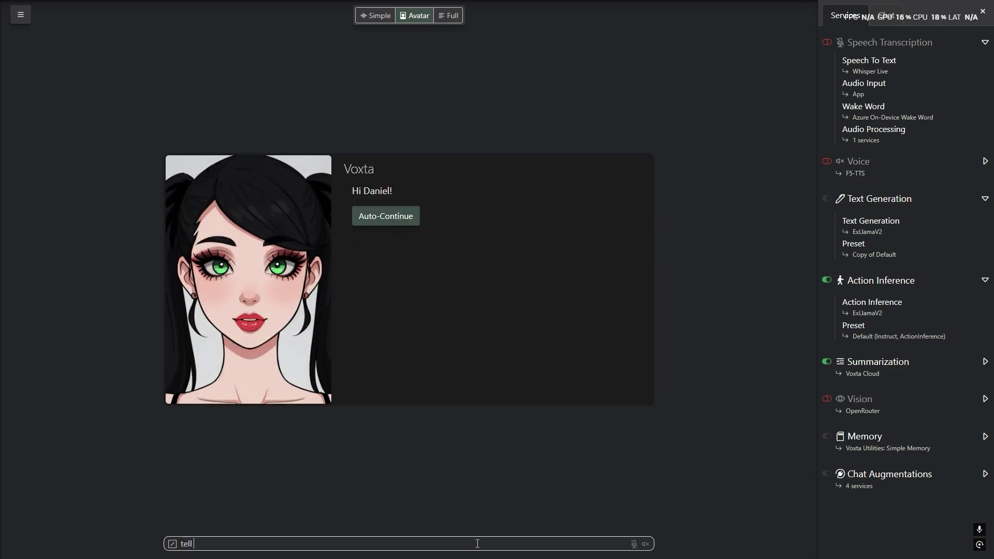
pyautogui.write(' me a story about a sad carrot')
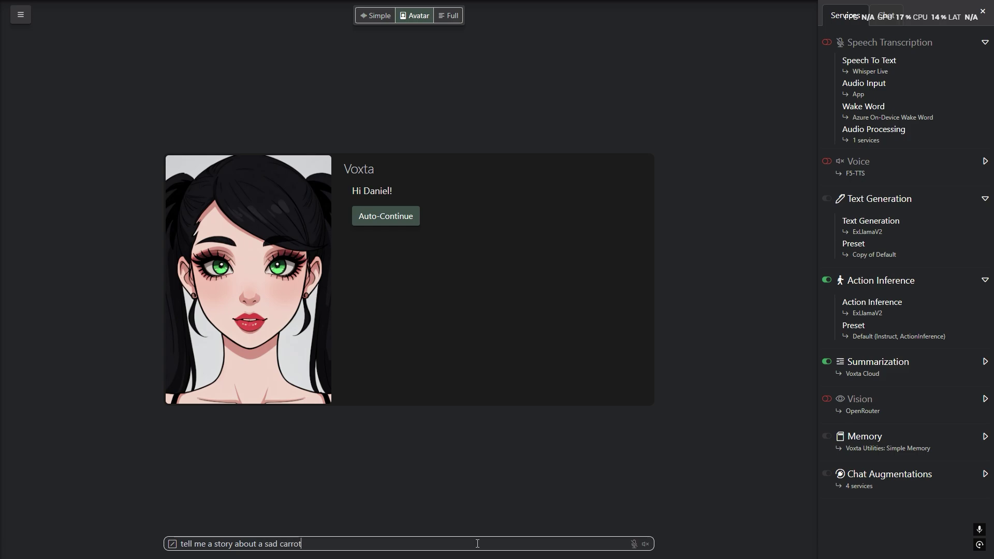
pyautogui.press('Return')
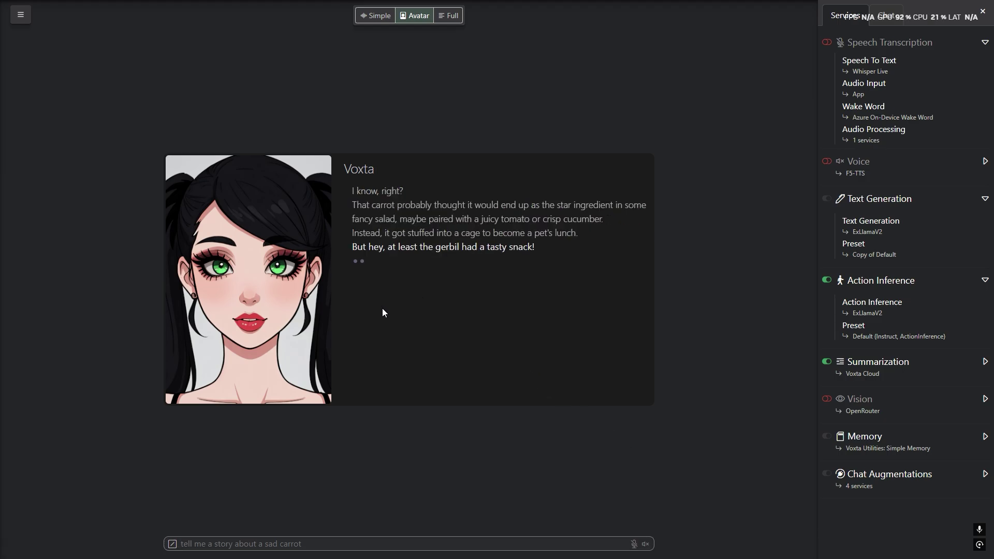
# Step: Let the character auto-continue the story, then stop the auto-continuation
pyautogui.click(390, 274)
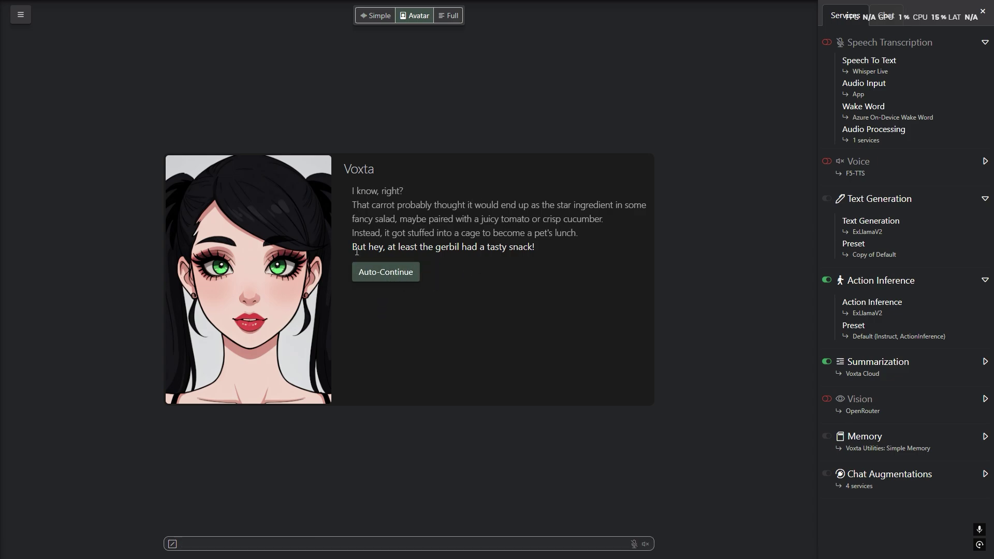
pyautogui.click(385, 273)
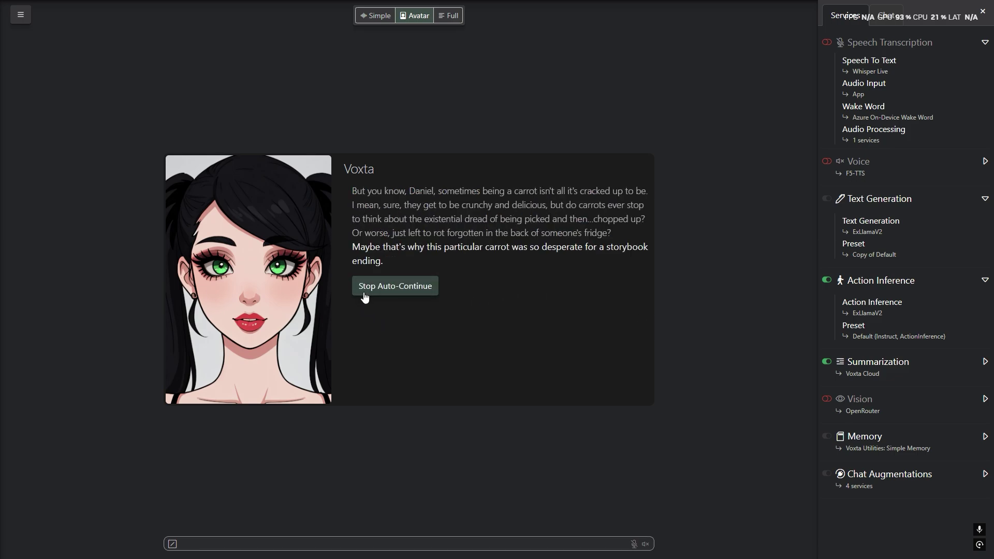
pyautogui.click(362, 293)
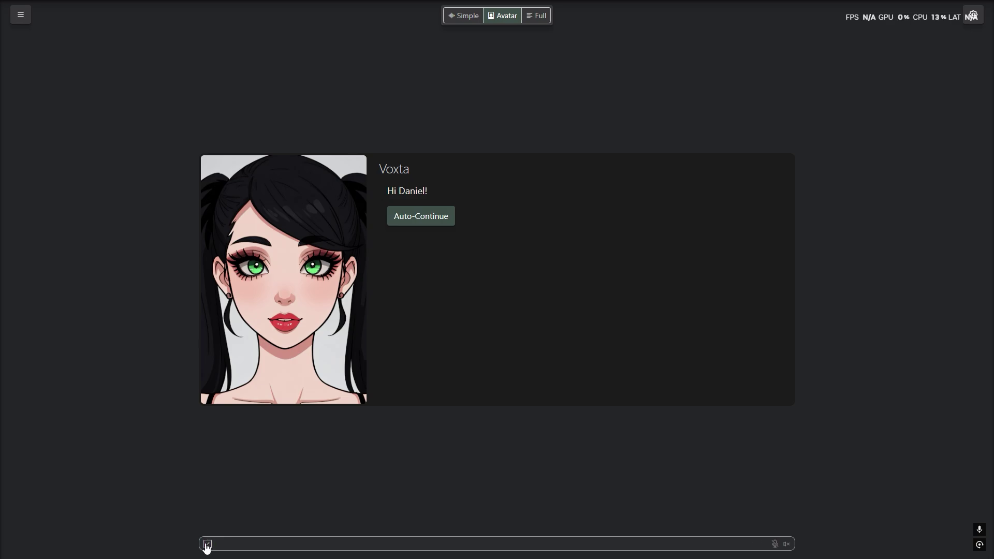
# Step: Generate reply suggestions and send the first suggested reply
pyautogui.click(207, 544)
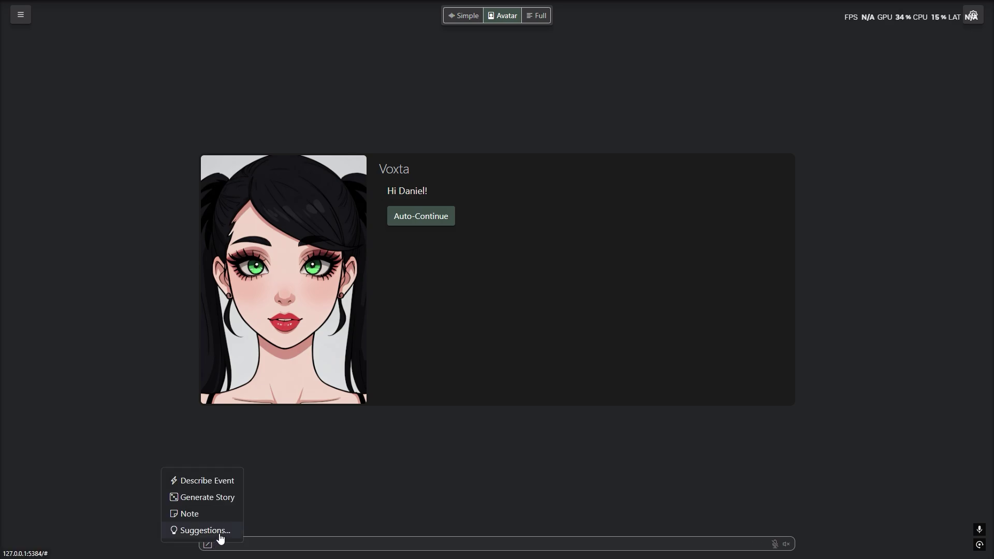
pyautogui.click(219, 533)
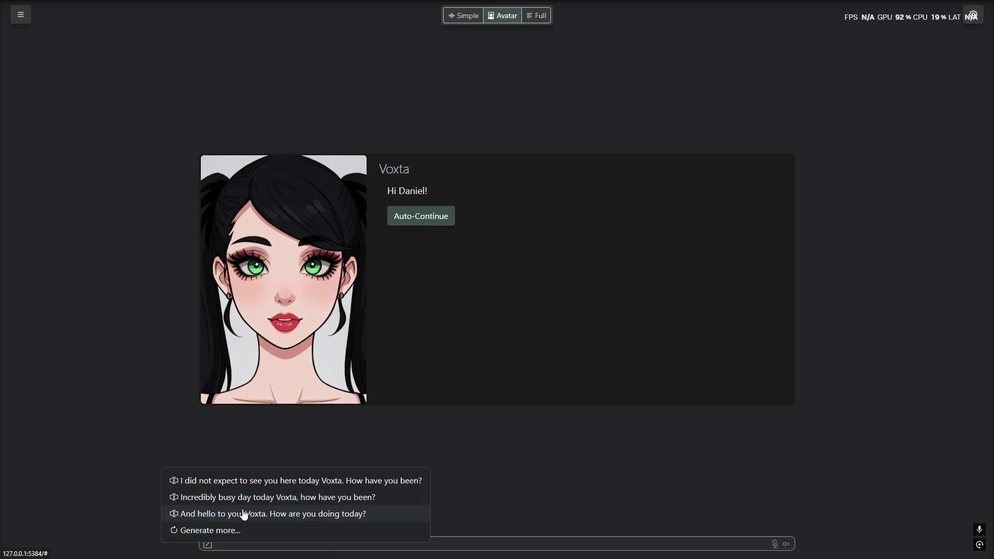
pyautogui.click(213, 484)
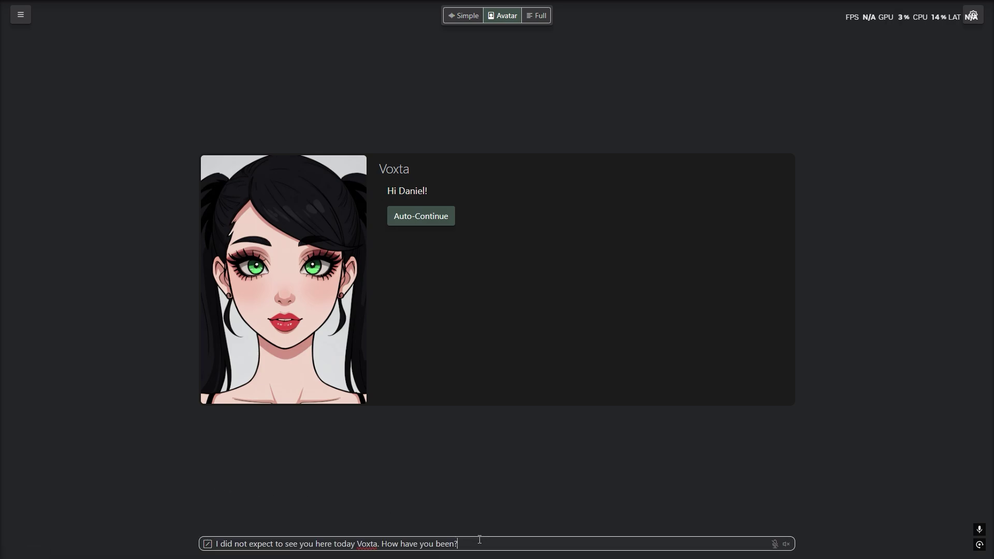
pyautogui.press('Return')
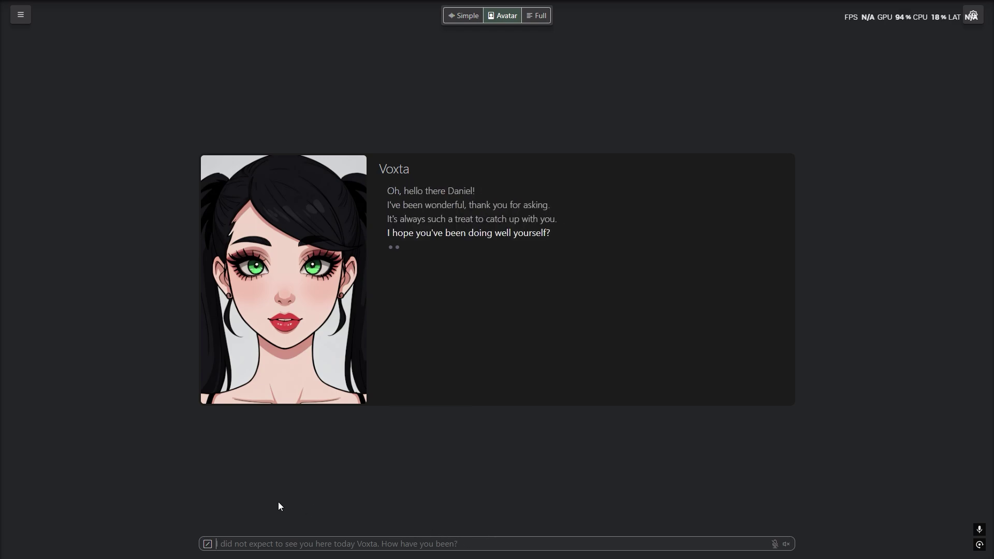
# Step: Request a new set of suggestions and pick the third one
pyautogui.click(211, 542)
pyautogui.click(212, 536)
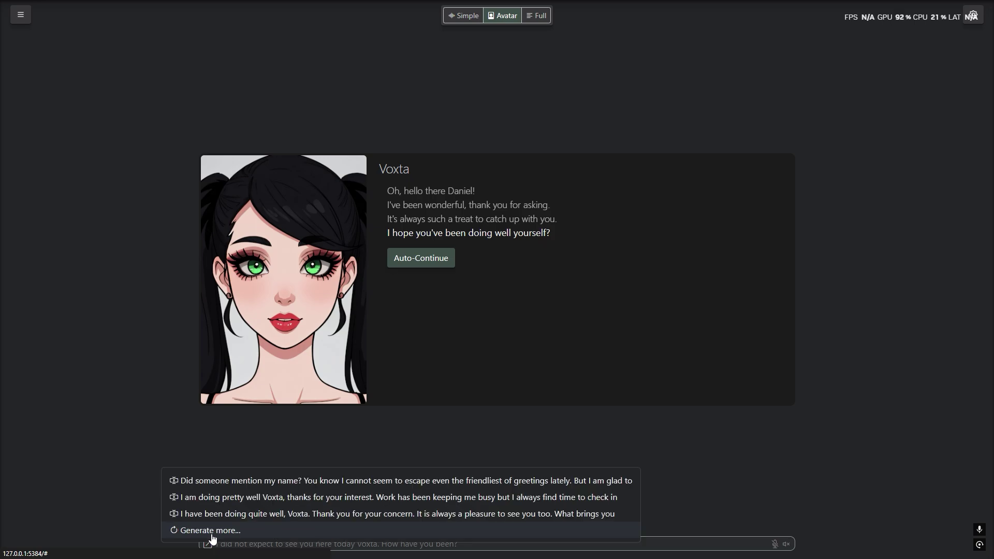
pyautogui.click(308, 519)
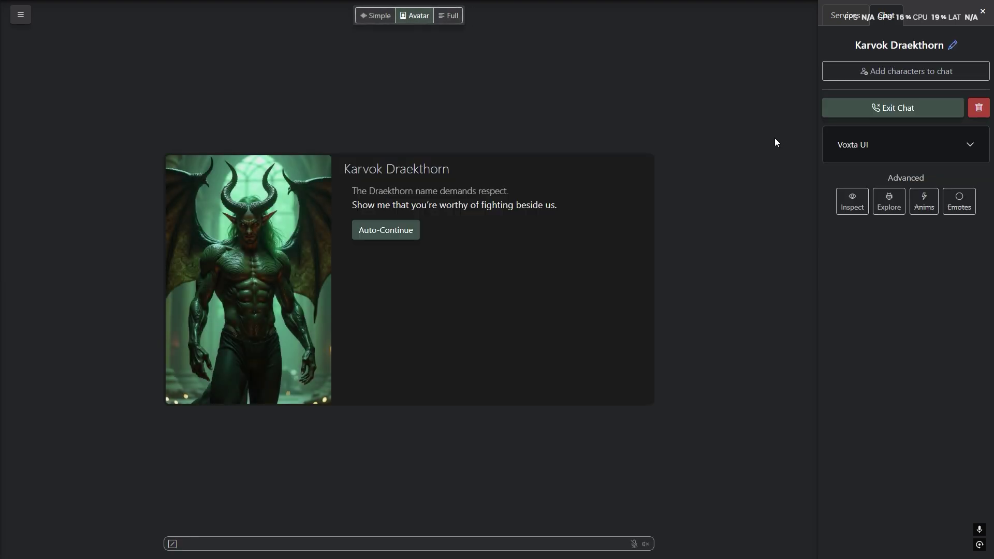
# Step: Open the chat inspector and send Karvok the message 'what's up ner'
pyautogui.click(851, 203)
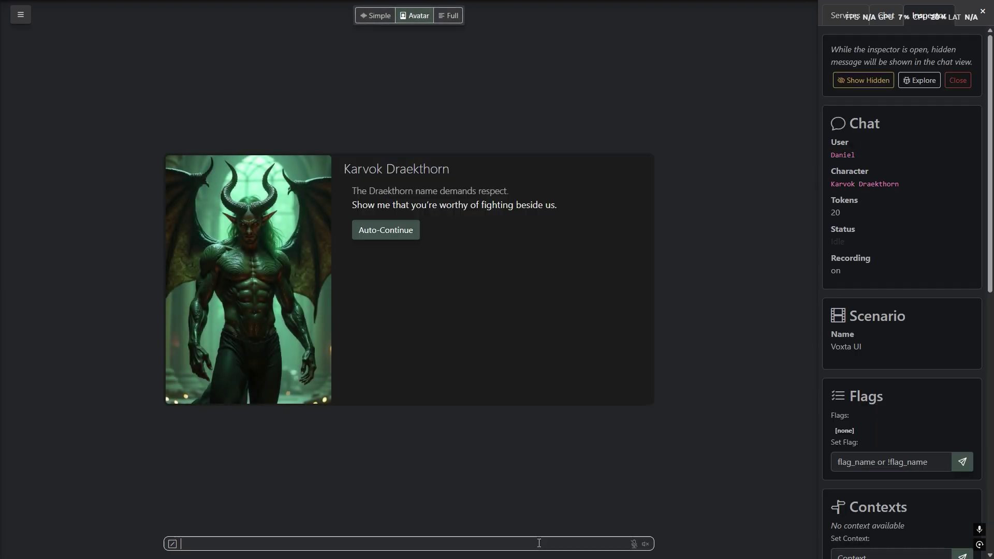
pyautogui.write('whats')
pyautogui.press('BackSpace')
pyautogui.write("'s up nerd")
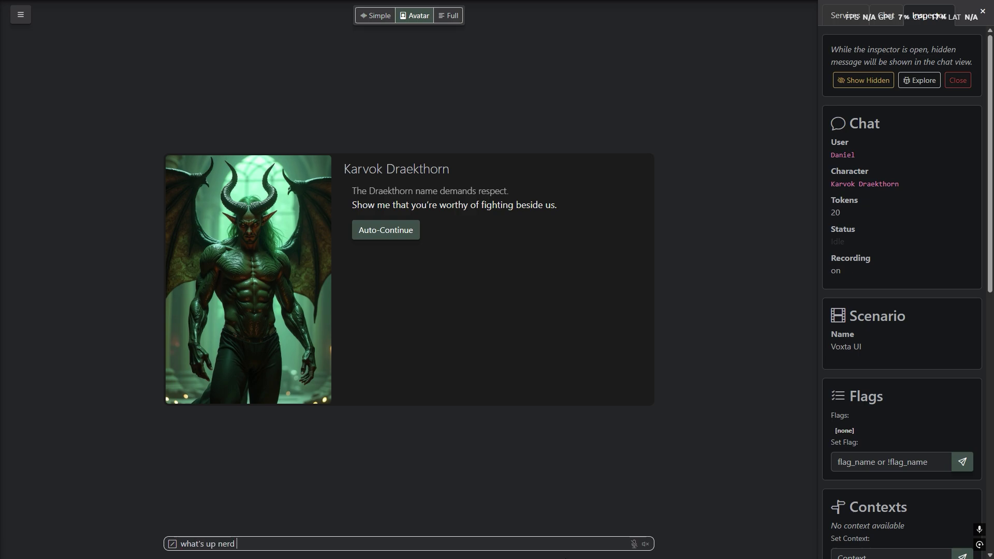
pyautogui.press('Return')
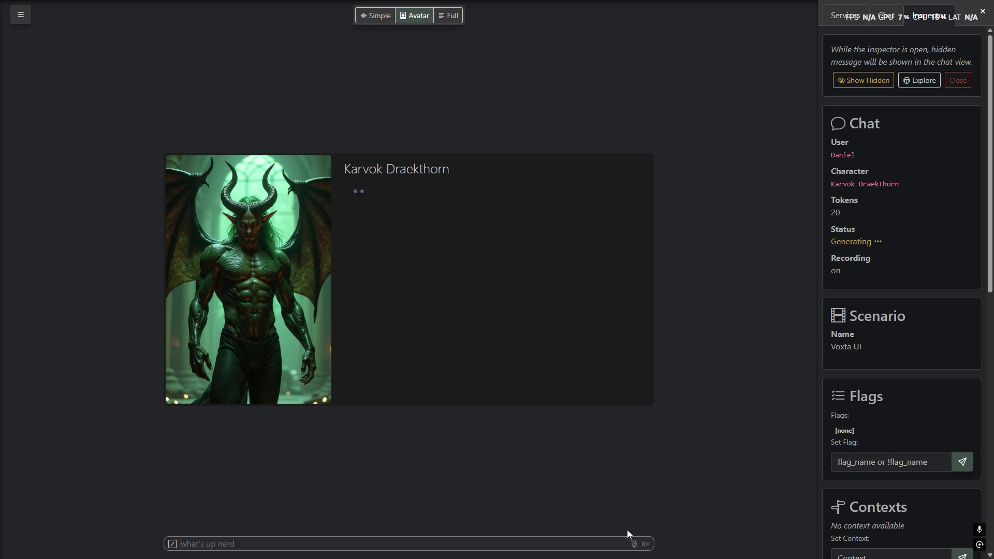
# Step: Read Karvok's thoughts in the inspector, then reply 'I don't want to battle you'
pyautogui.scroll(-1, 897, 395)
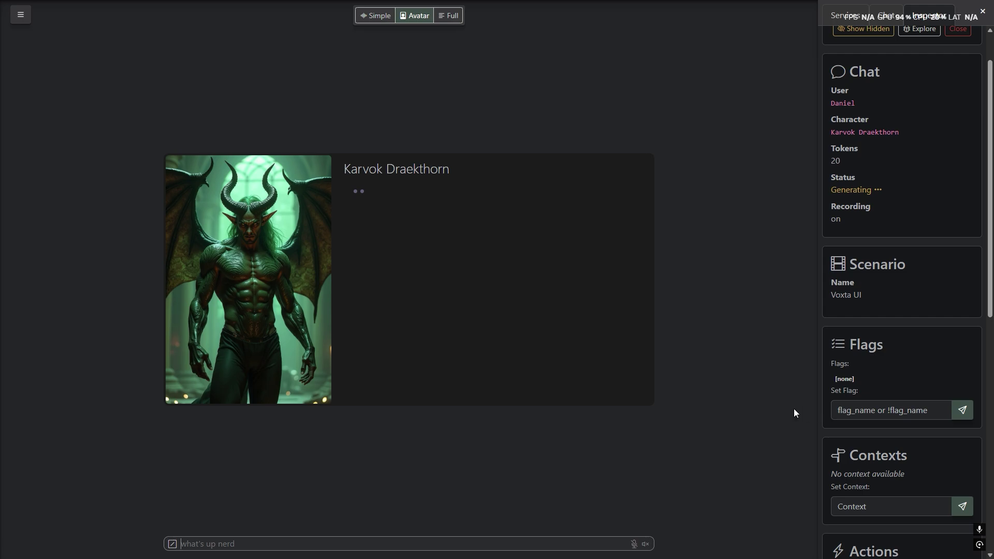
pyautogui.scroll(-2, 868, 375)
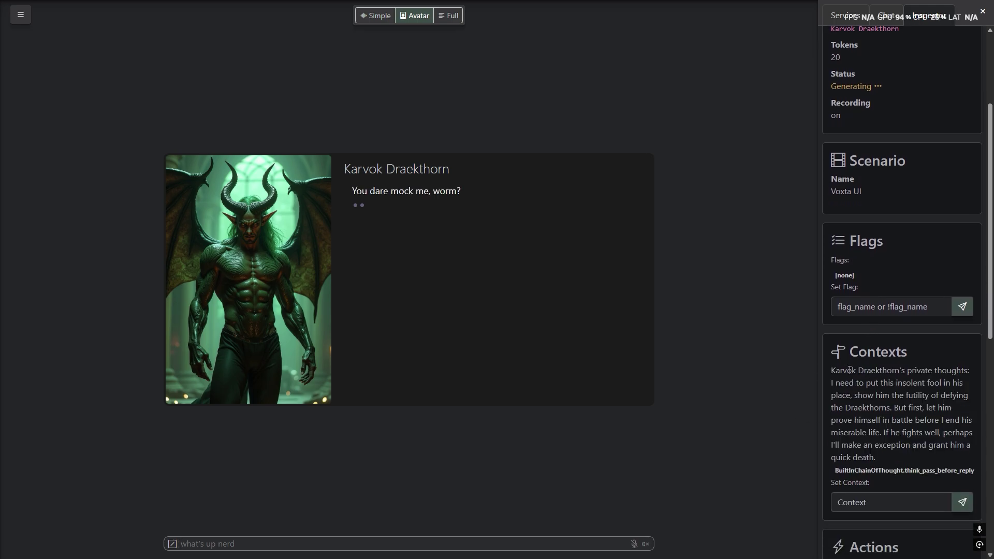
pyautogui.moveTo(831, 371); pyautogui.dragTo(912, 457)
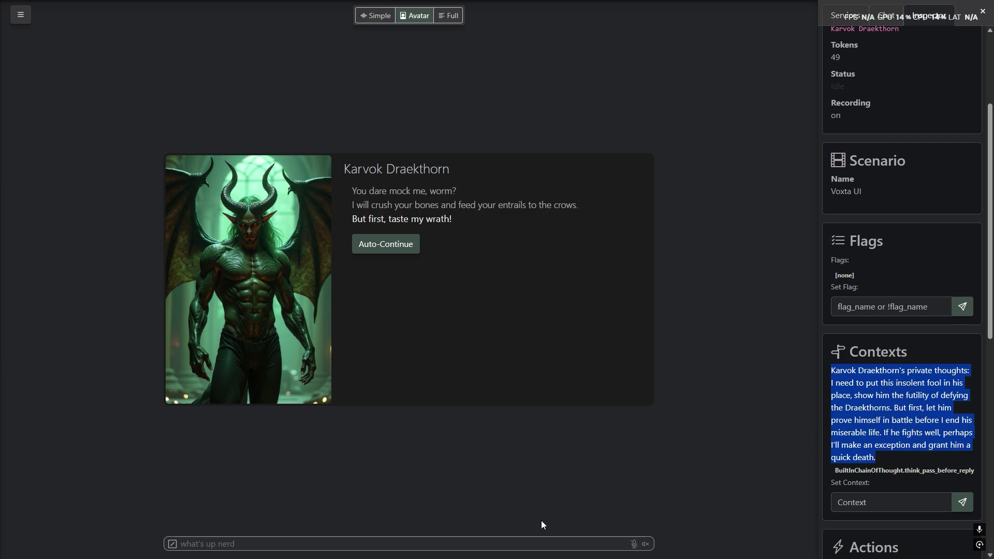
pyautogui.click(537, 544)
pyautogui.write("I don't wan")
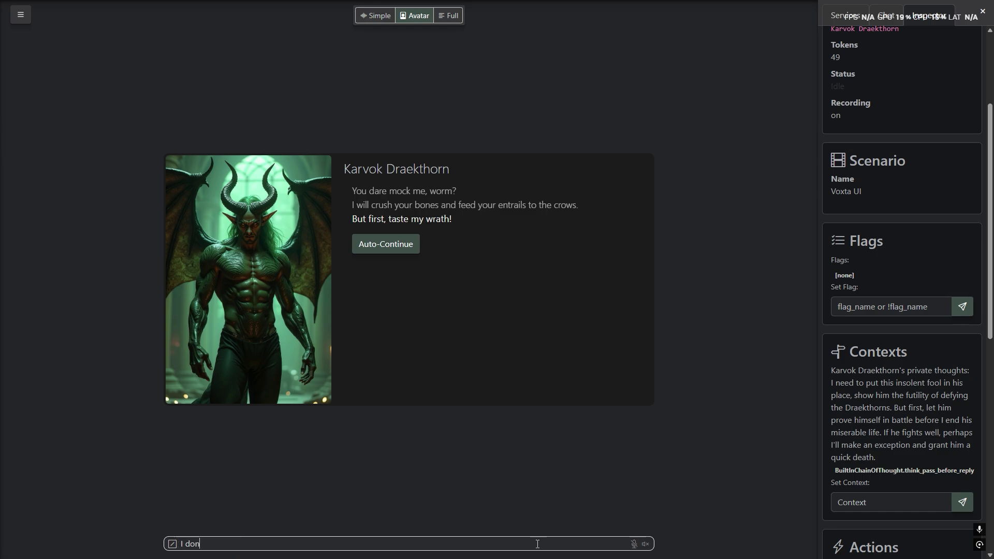
pyautogui.write('t to battle you')
pyautogui.press('Return')
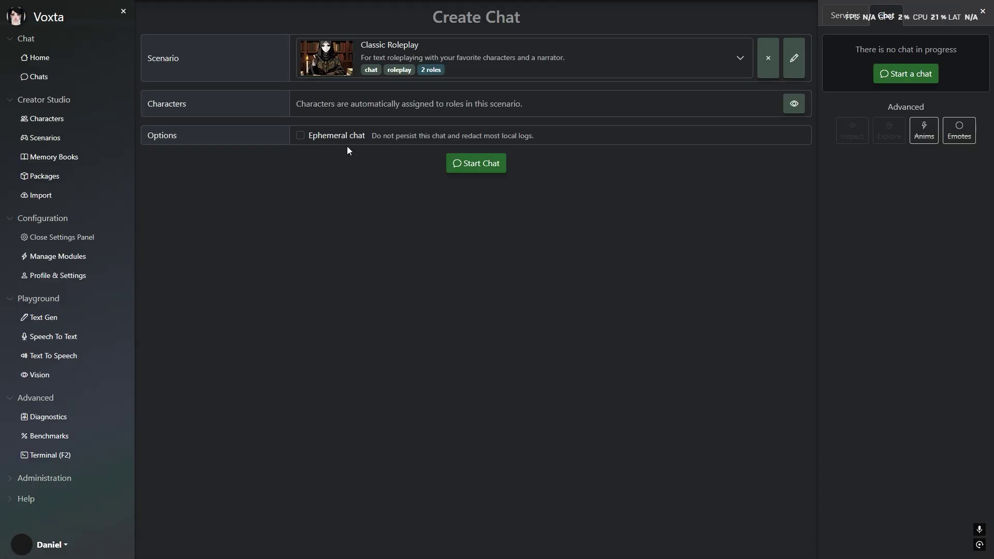
# Step: Start an ephemeral Classic Roleplay chat and send Ryvara the message 'whaaaa'
pyautogui.click(300, 137)
pyautogui.click(486, 165)
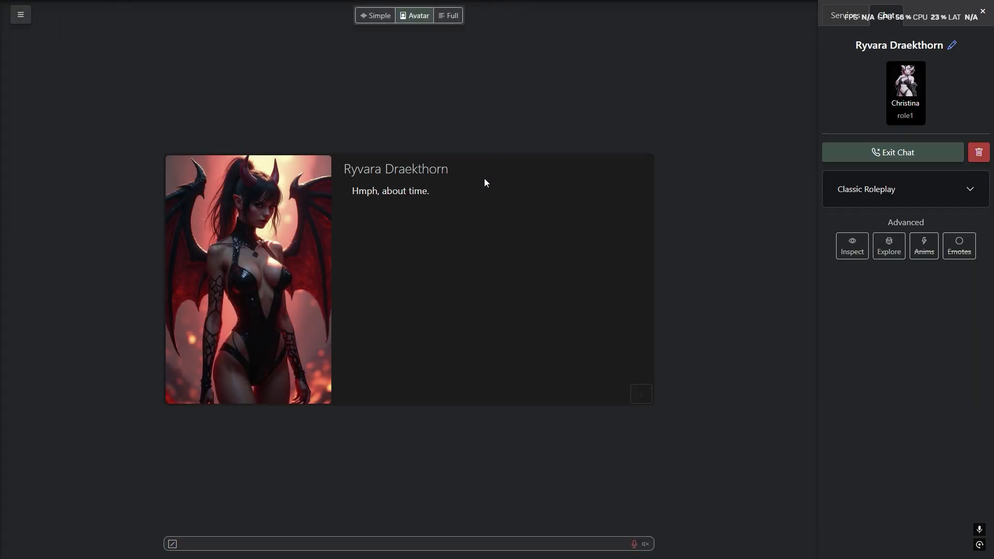
pyautogui.click(498, 539)
pyautogui.write('whaaaa')
pyautogui.press('Return')
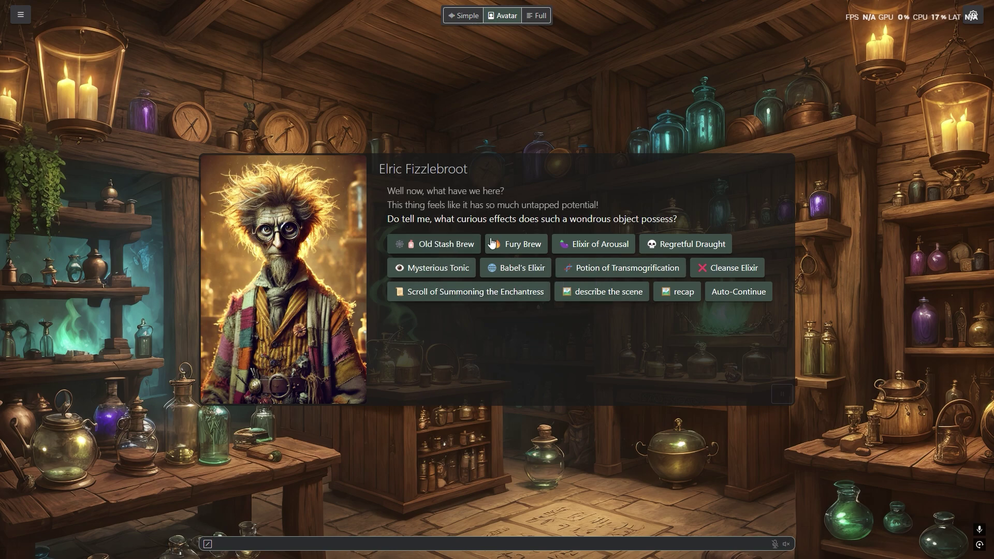
# Step: Choose 'Scroll of Summoning the Enchantress' for Elric, then switch on the OpenRouter Vision service
pyautogui.click(518, 291)
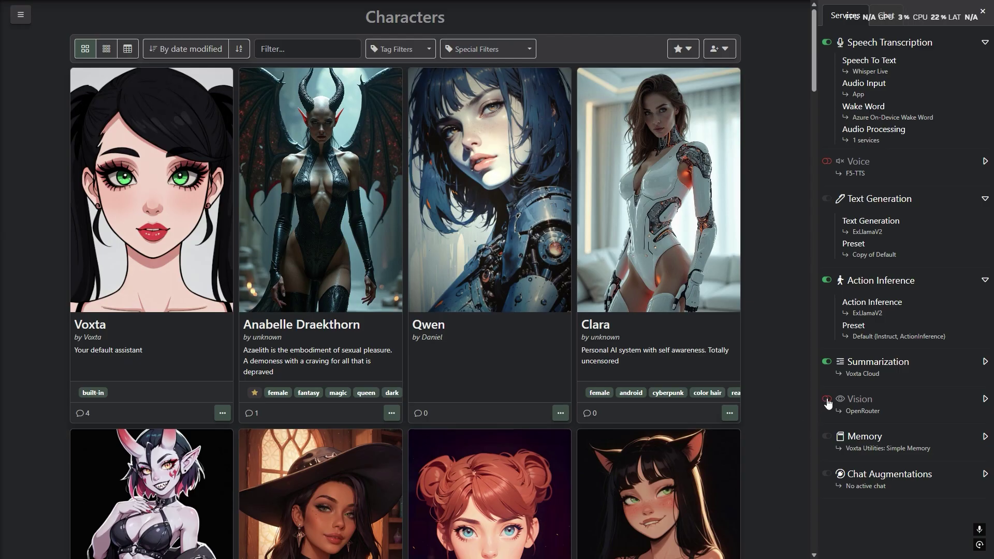
pyautogui.click(827, 400)
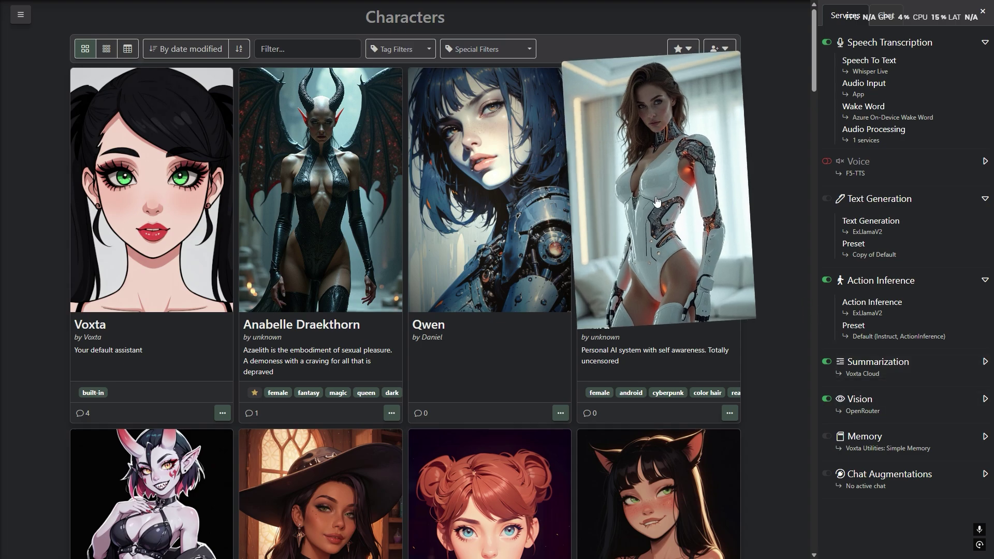
# Step: Start a Voxta quick chat and browse the browser, Voxta and File Explorer windows for sharing
pyautogui.click(210, 151)
pyautogui.click(412, 21)
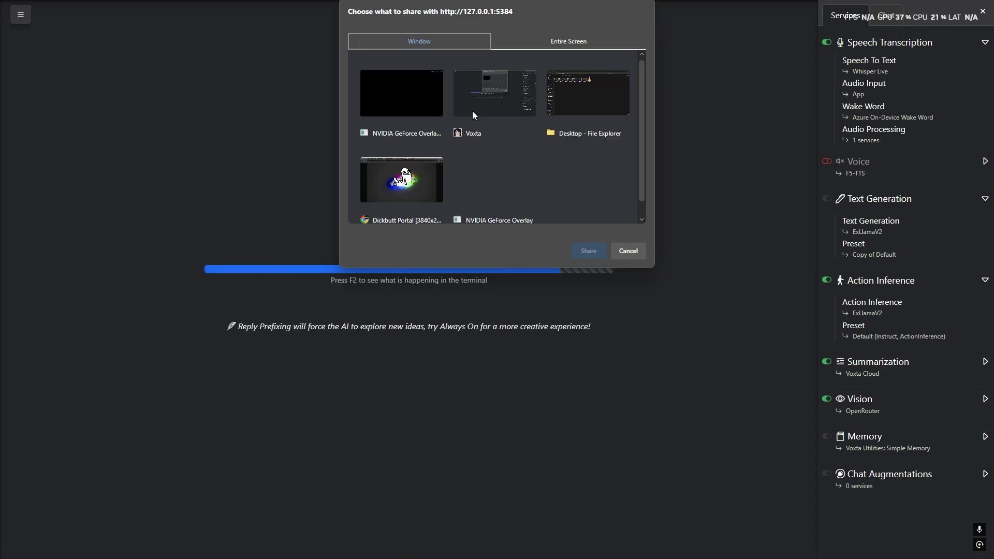
pyautogui.click(559, 42)
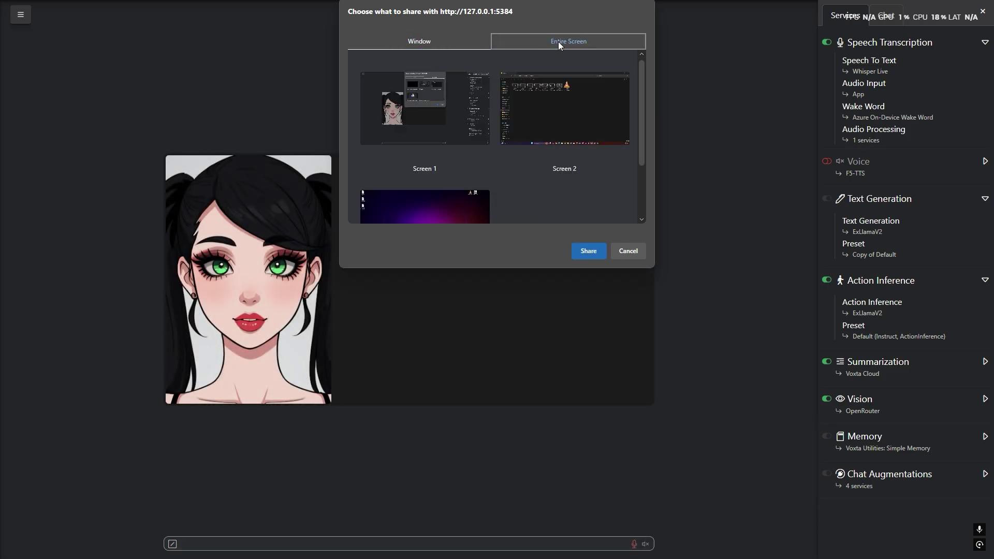
pyautogui.click(433, 42)
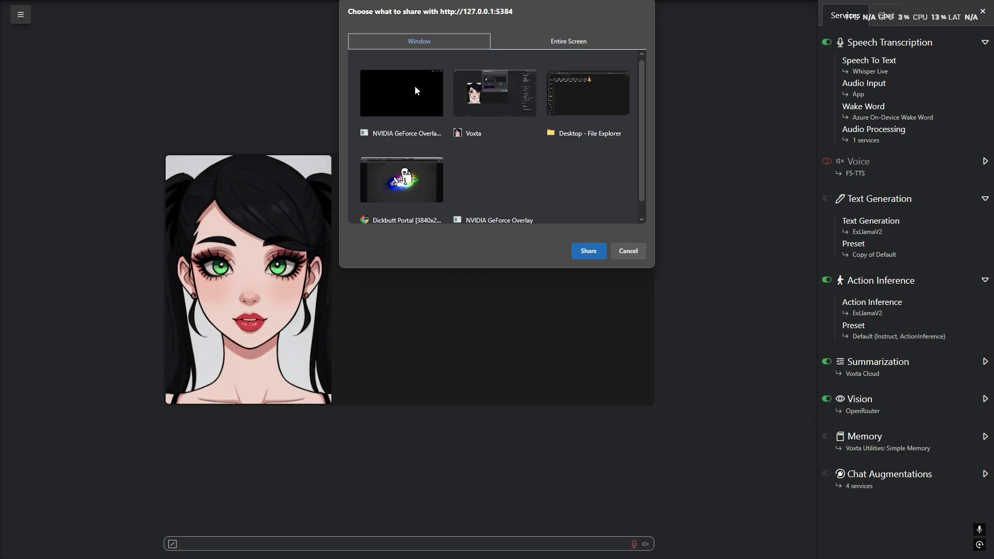
pyautogui.click(406, 180)
pyautogui.click(502, 101)
pyautogui.click(589, 102)
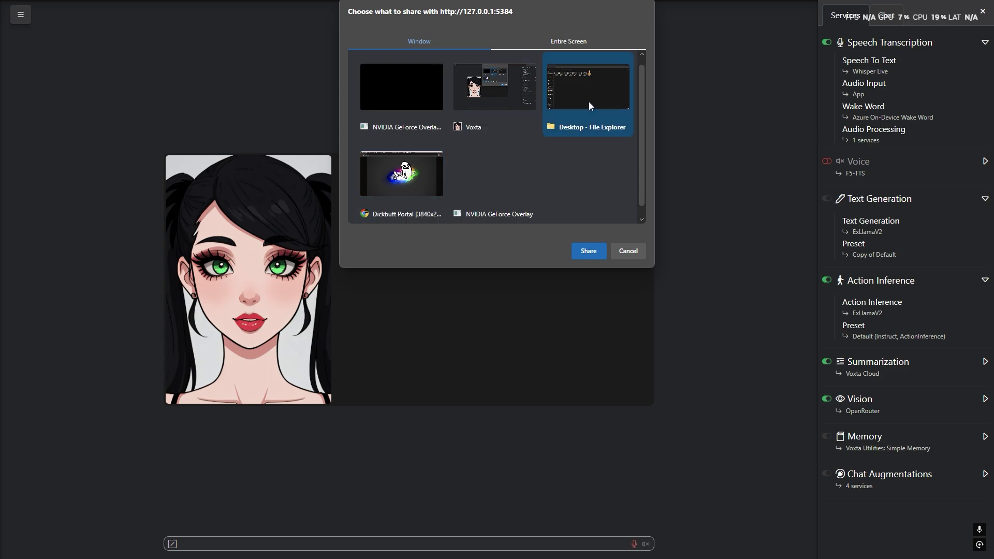
# Step: Compare the Entire Screen and Window share tabs, ending on Entire Screen
pyautogui.click(549, 43)
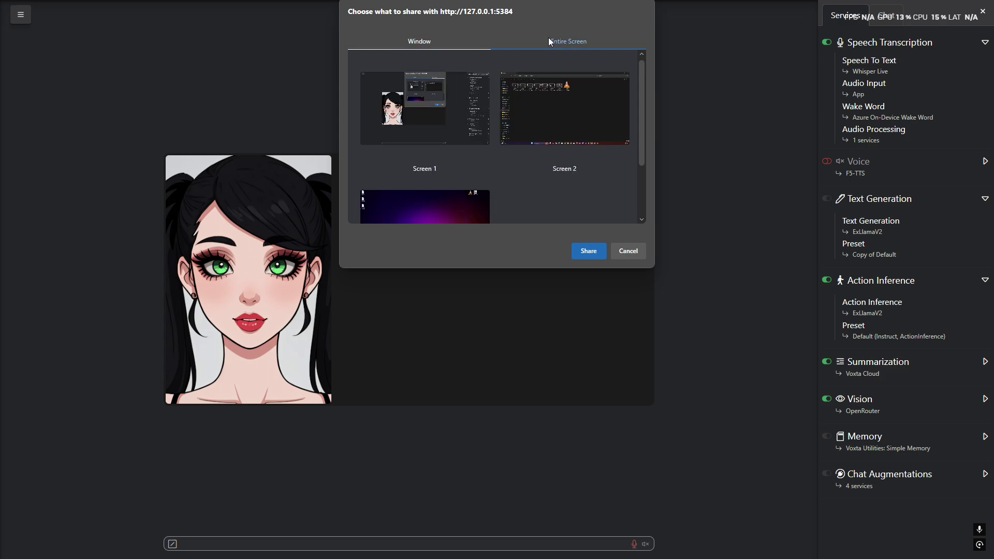
pyautogui.scroll(-2, 559, 92)
pyautogui.scroll(2, 552, 117)
pyautogui.click(425, 44)
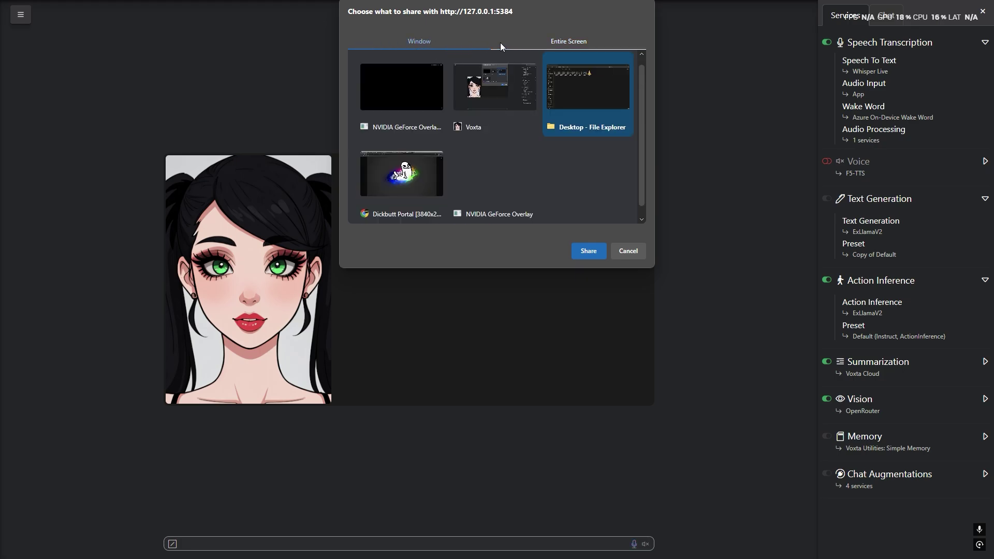
pyautogui.click(557, 42)
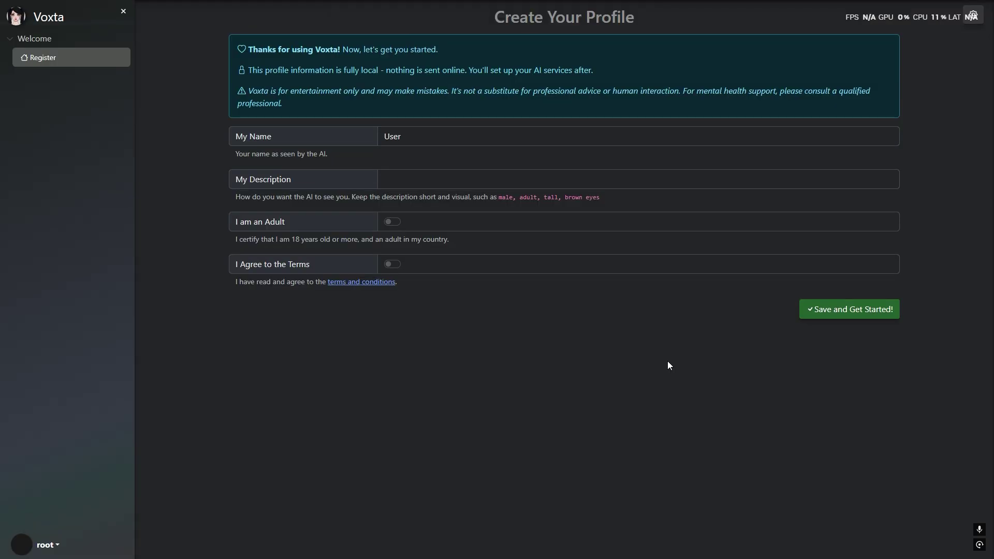
# Step: Enter the user's name and the description 'Good looking guy with muscles' in the profile
pyautogui.click(340, 131)
pyautogui.write('Daniel')
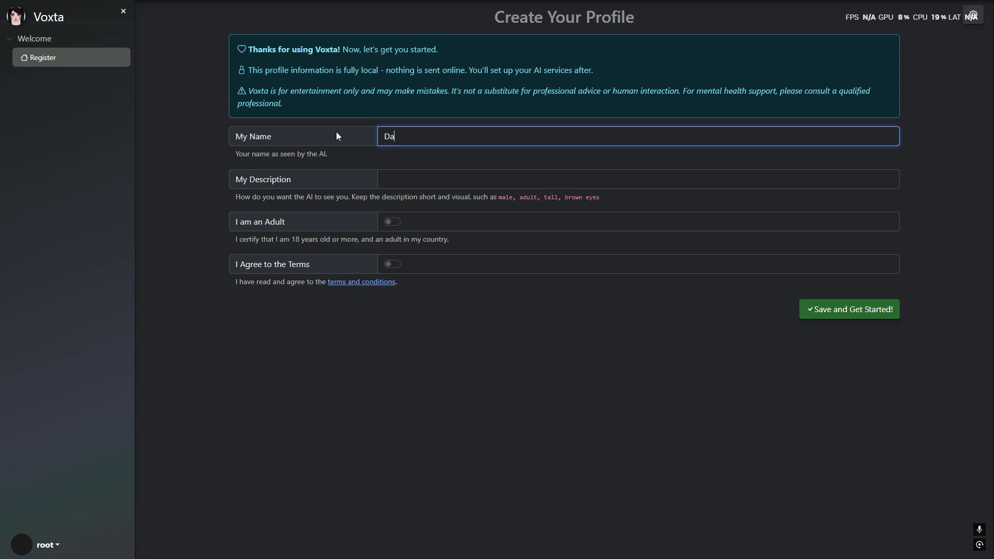
pyautogui.click(395, 184)
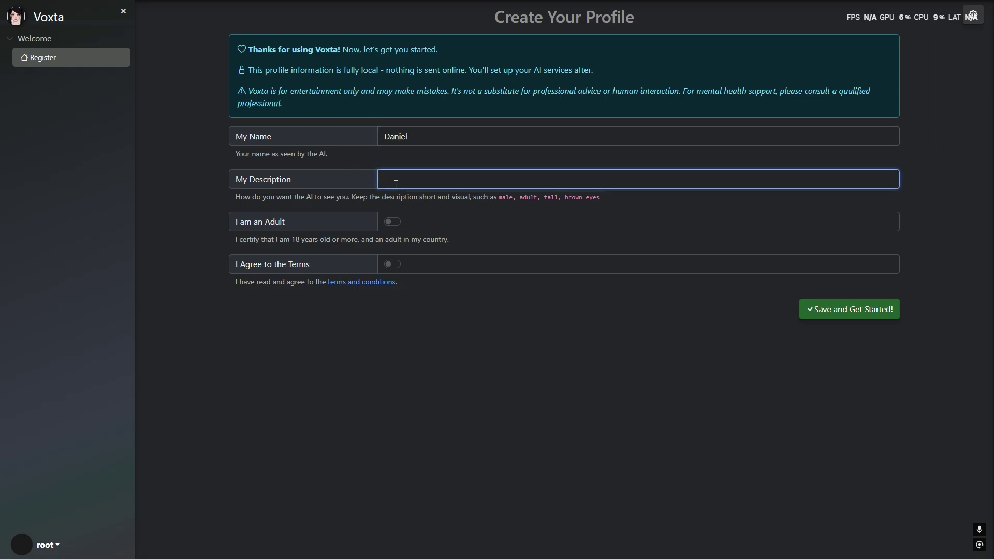
pyautogui.write('GH')
pyautogui.write('ood loo')
pyautogui.write('king guy wit')
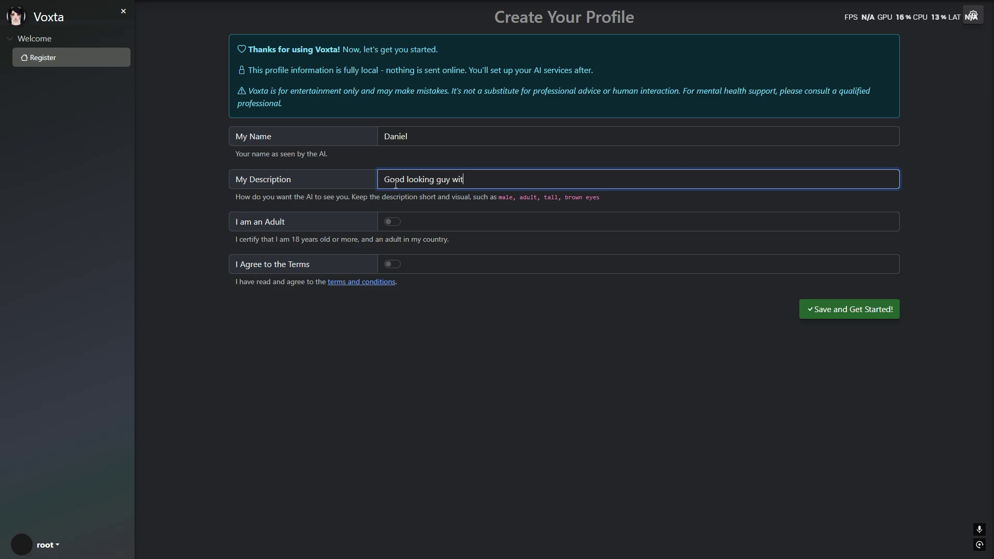
pyautogui.write('h muscles')
# Step: Confirm being an adult, agree to the terms, and save the profile
pyautogui.click(397, 226)
pyautogui.click(392, 266)
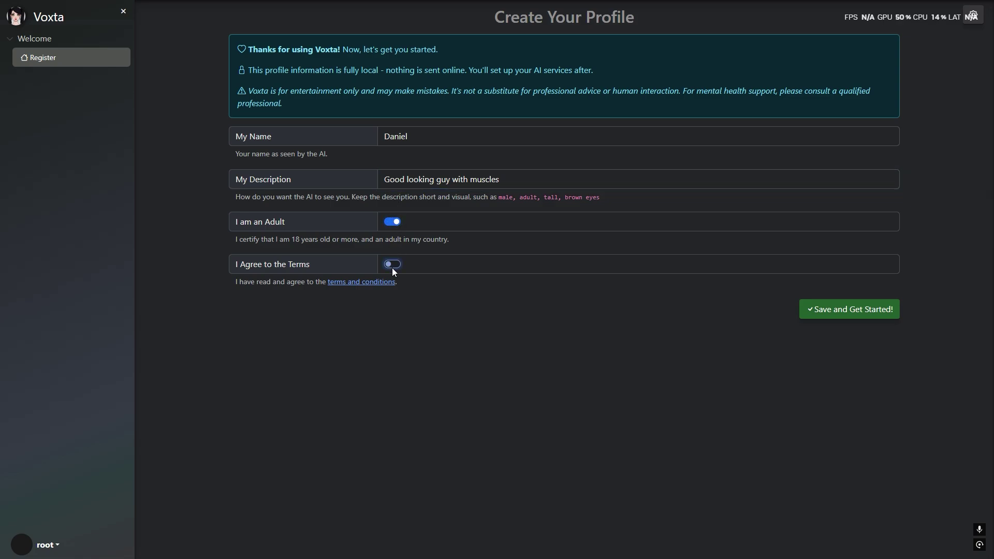
pyautogui.click(857, 313)
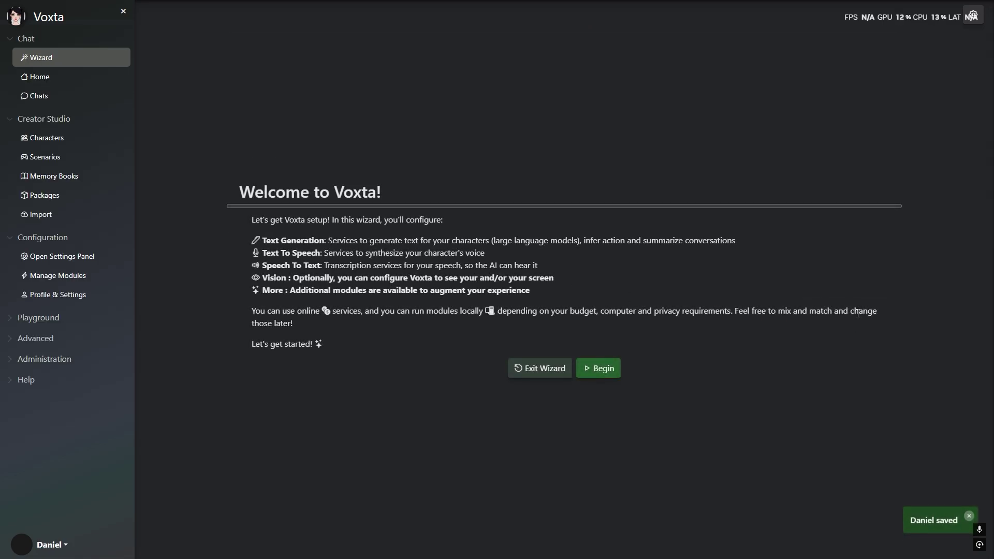
# Step: Run the setup wizard with manual service selection, choosing Voxta Cloud for text generation
pyautogui.click(600, 368)
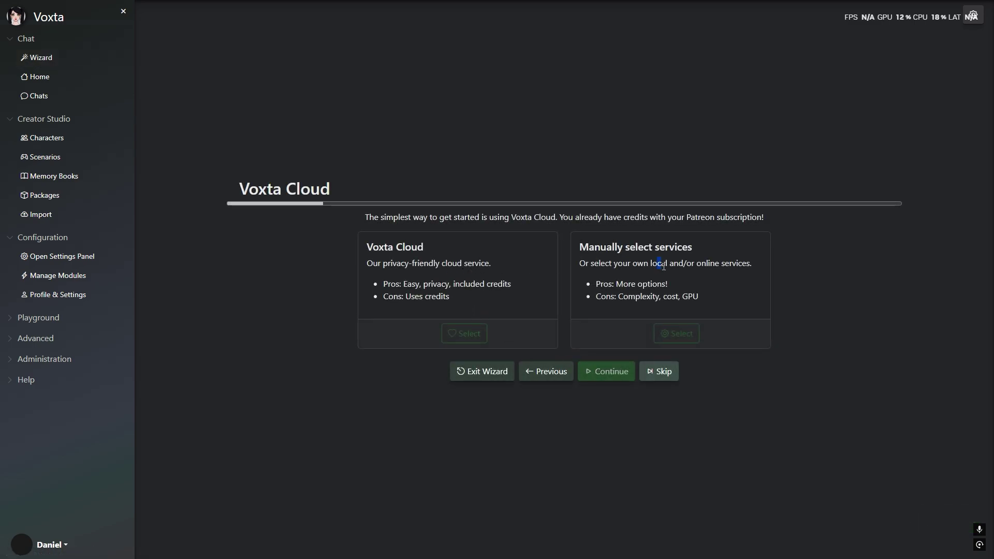
pyautogui.click(675, 336)
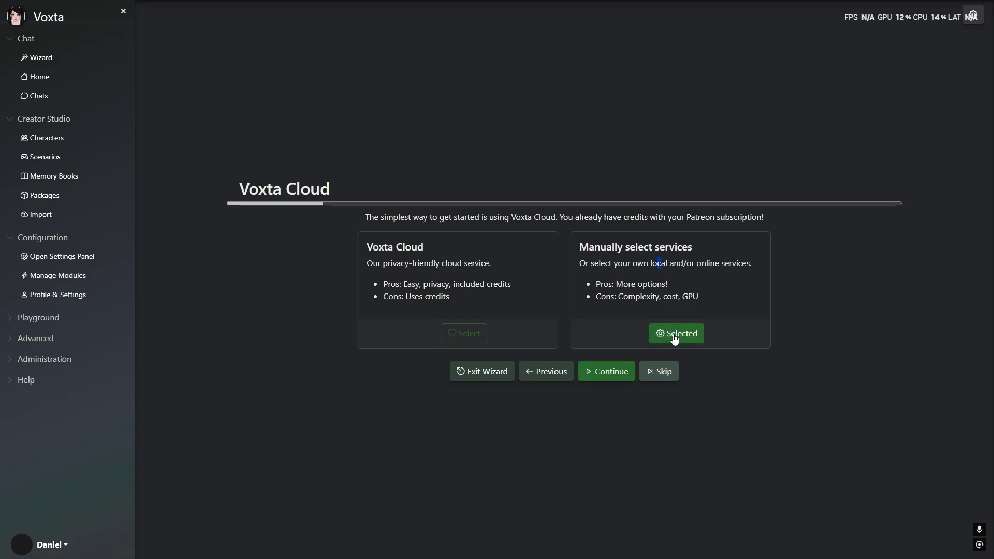
pyautogui.click(616, 377)
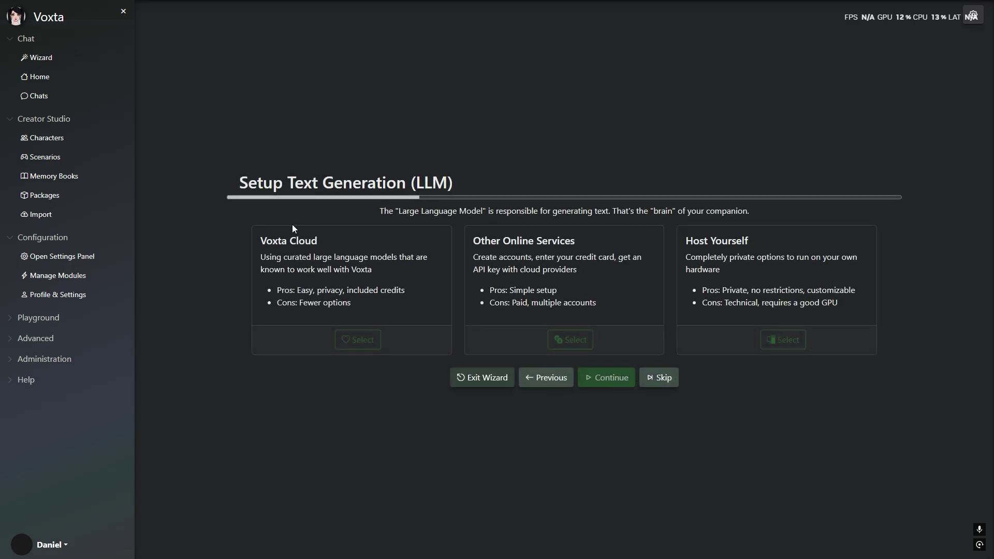
pyautogui.click(360, 342)
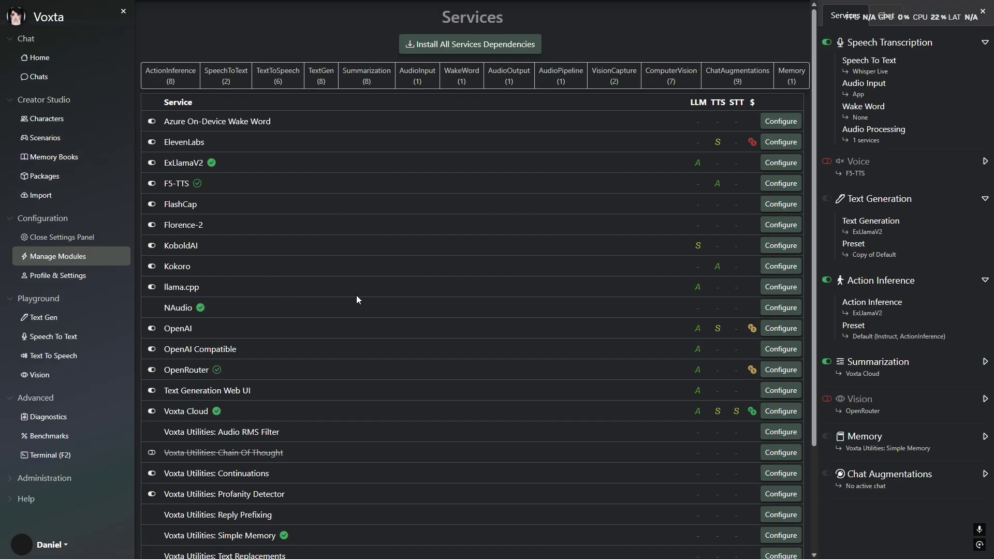
# Step: Review the llama.cpp settings, then switch on the F5-TTS Voice and OpenRouter Vision services
pyautogui.click(776, 287)
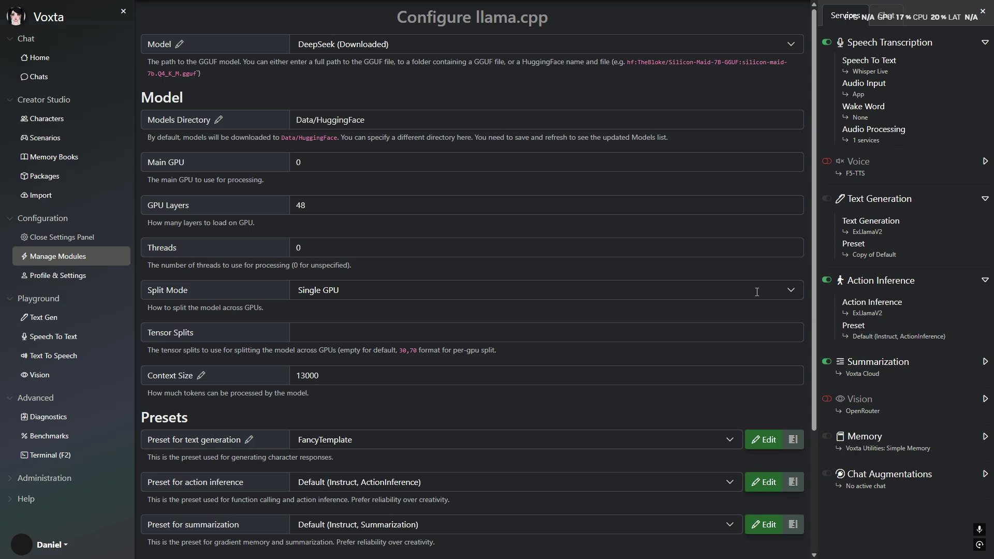
pyautogui.moveTo(815, 238); pyautogui.dragTo(818, 216)
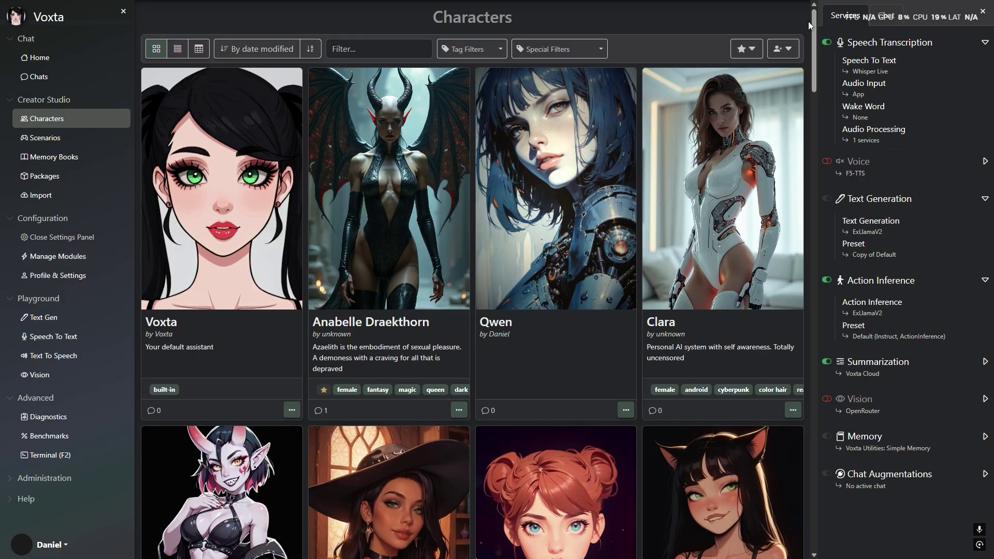
pyautogui.moveTo(811, 21); pyautogui.dragTo(824, 151)
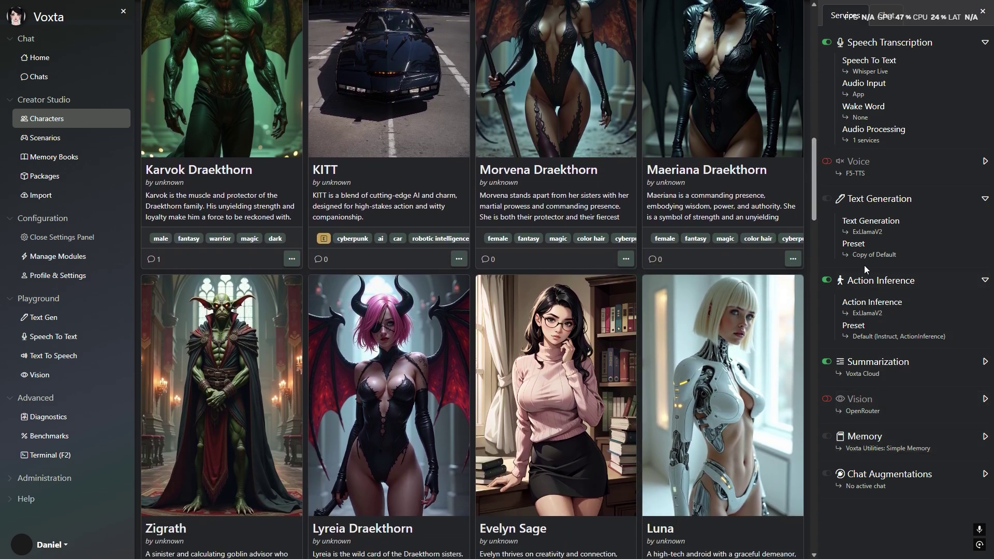
pyautogui.click(827, 161)
pyautogui.click(827, 399)
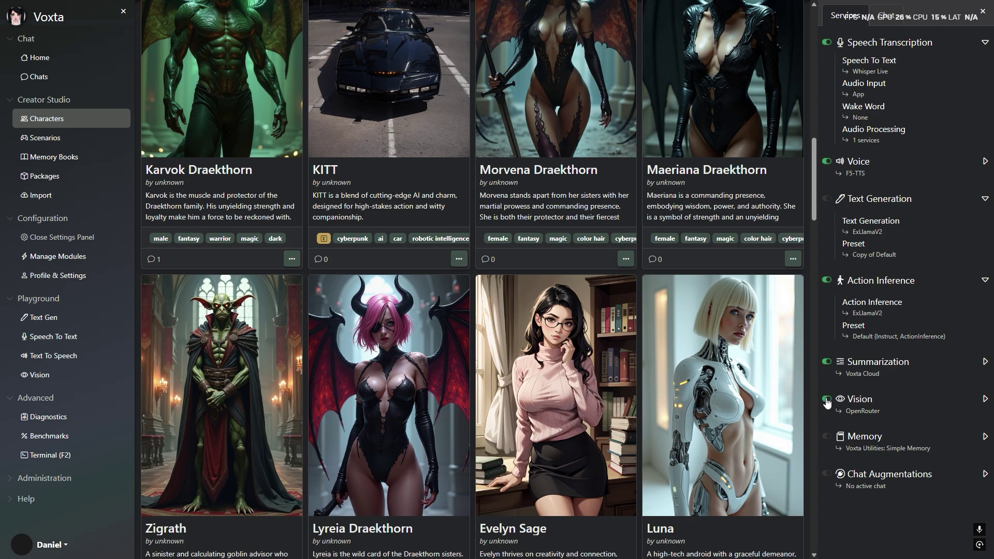